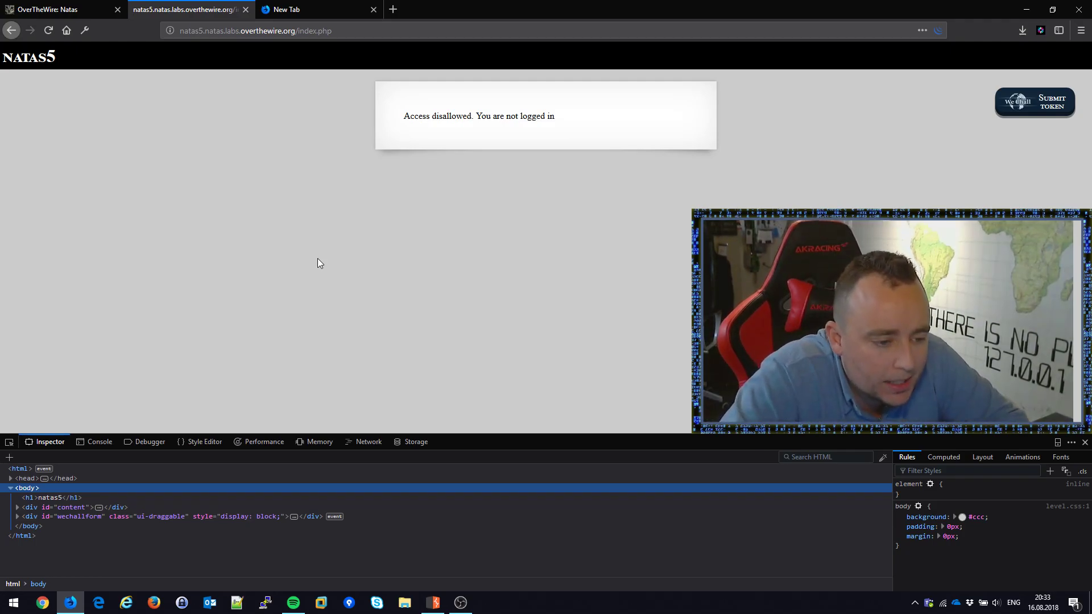
Try opening login.php on the natas5 site and return to index.php.
{"action": "left_click_drag", "start_coordinate": [557, 116], "coordinate": [487, 117]}
{"action": "left_click", "coordinate": [487, 116]}
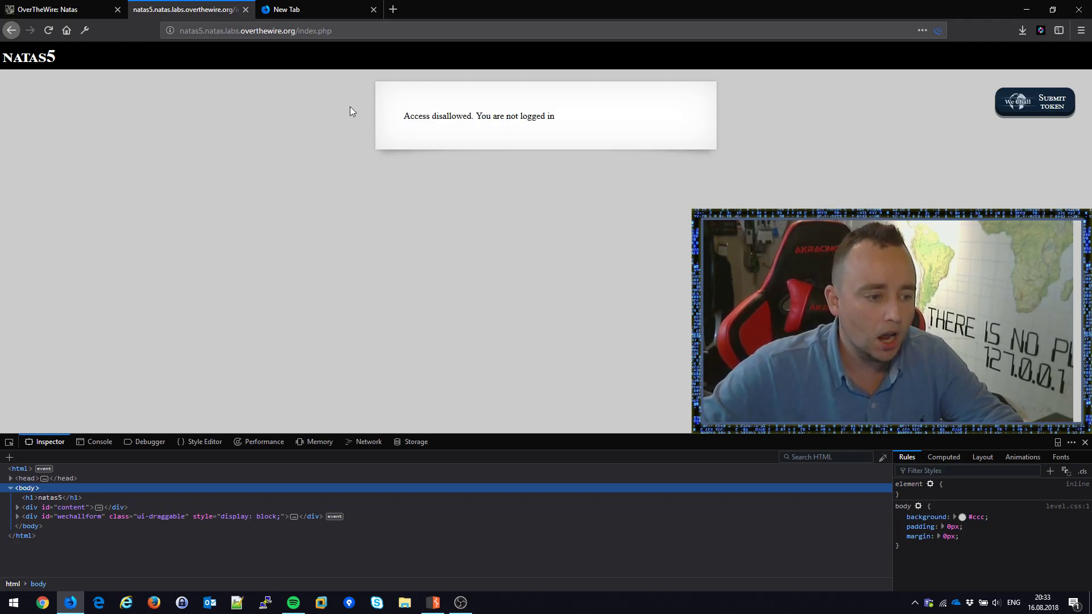
{"action": "double_click", "coordinate": [304, 33]}
{"action": "key", "text": "BackSpace"}
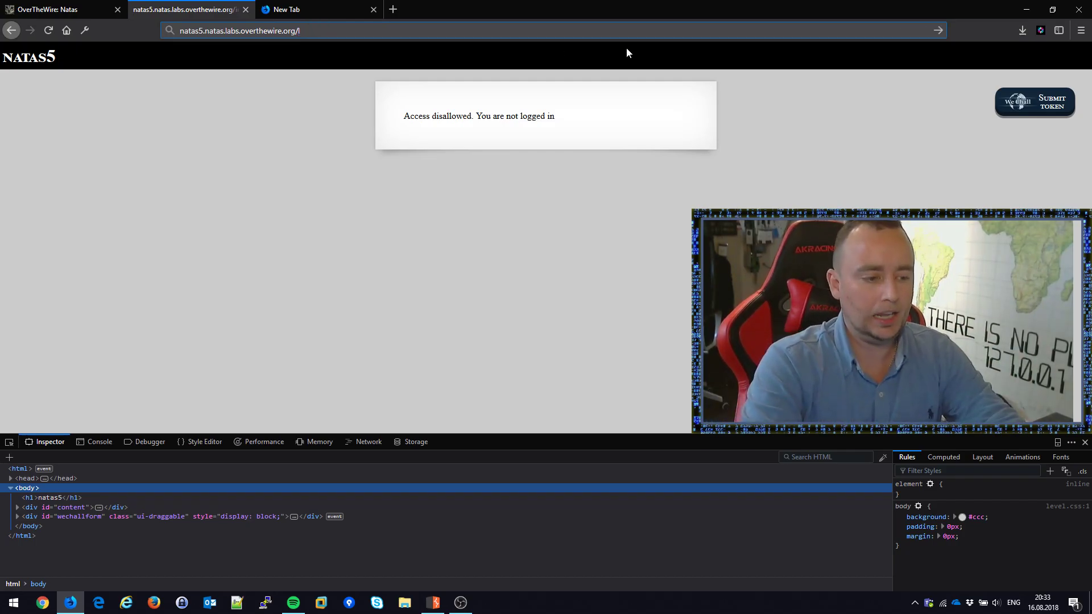
{"action": "type", "text": "login.php"}
{"action": "key", "text": "Return"}
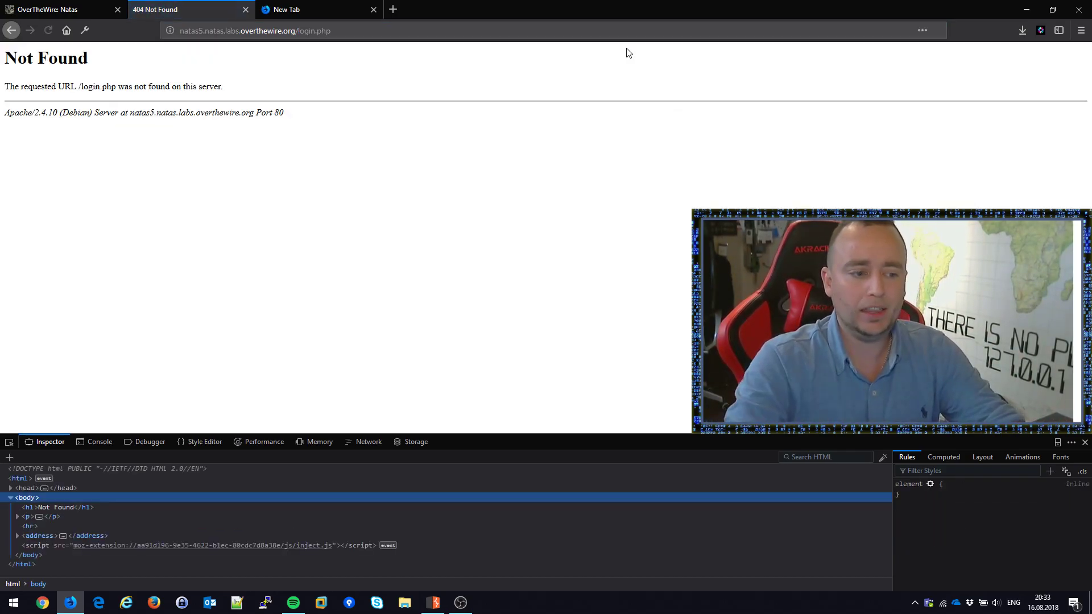
{"action": "key", "text": "alt+Left"}
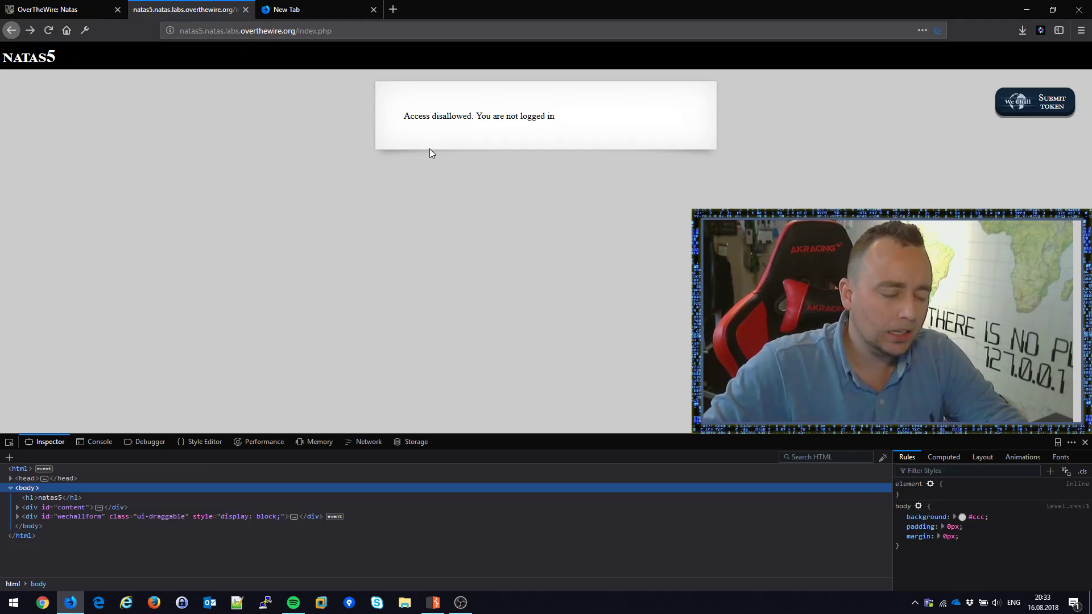
Examine the body markup in the page source of index.php and close the source view.
{"action": "key", "text": "ctrl+u"}
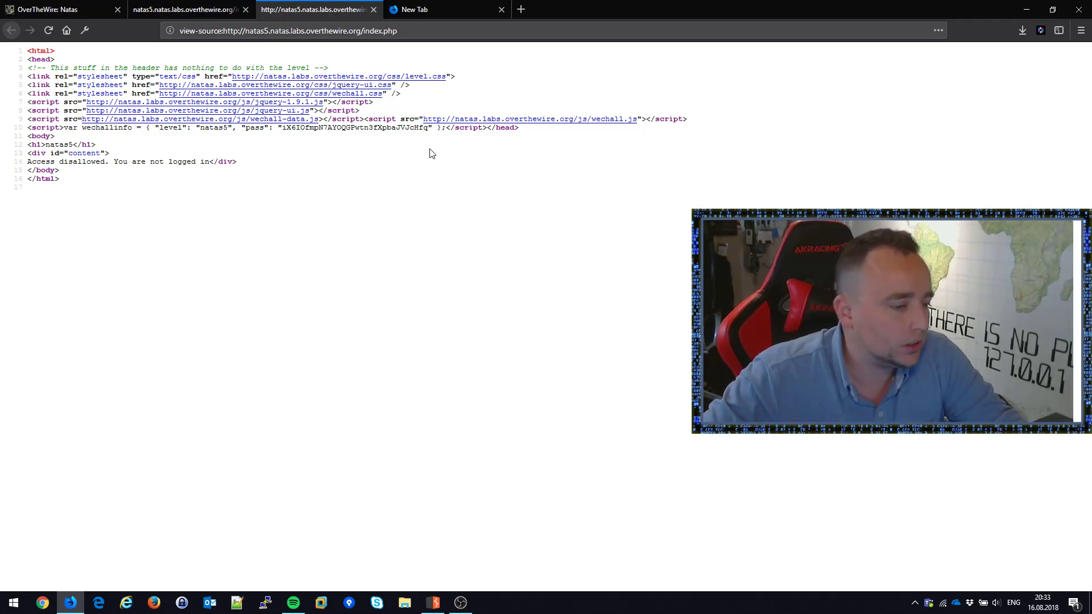
{"action": "left_click_drag", "start_coordinate": [155, 170], "coordinate": [28, 145]}
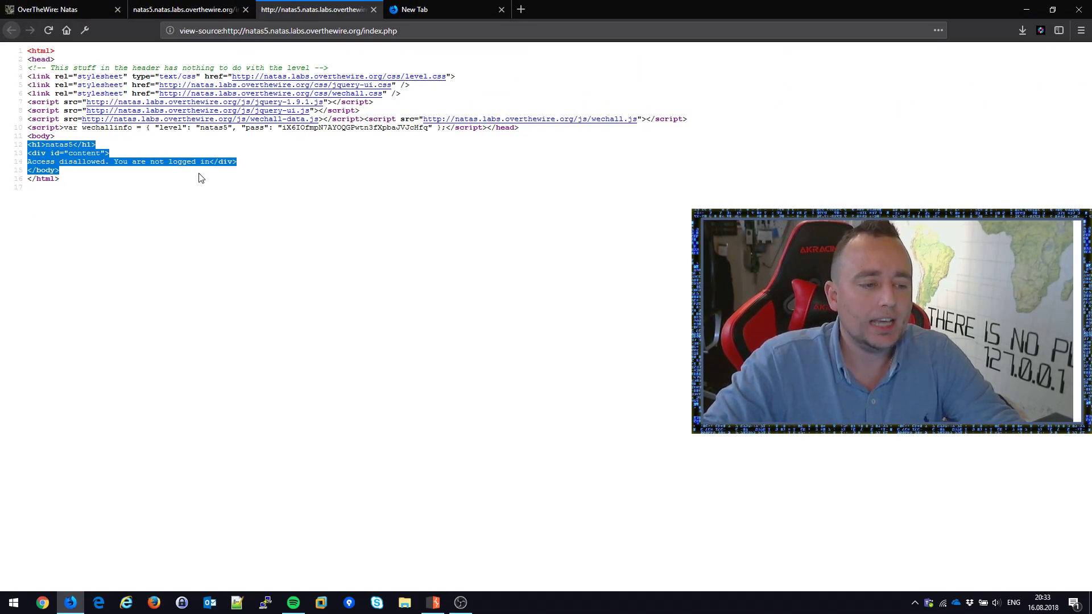
{"action": "key", "text": "ctrl+w"}
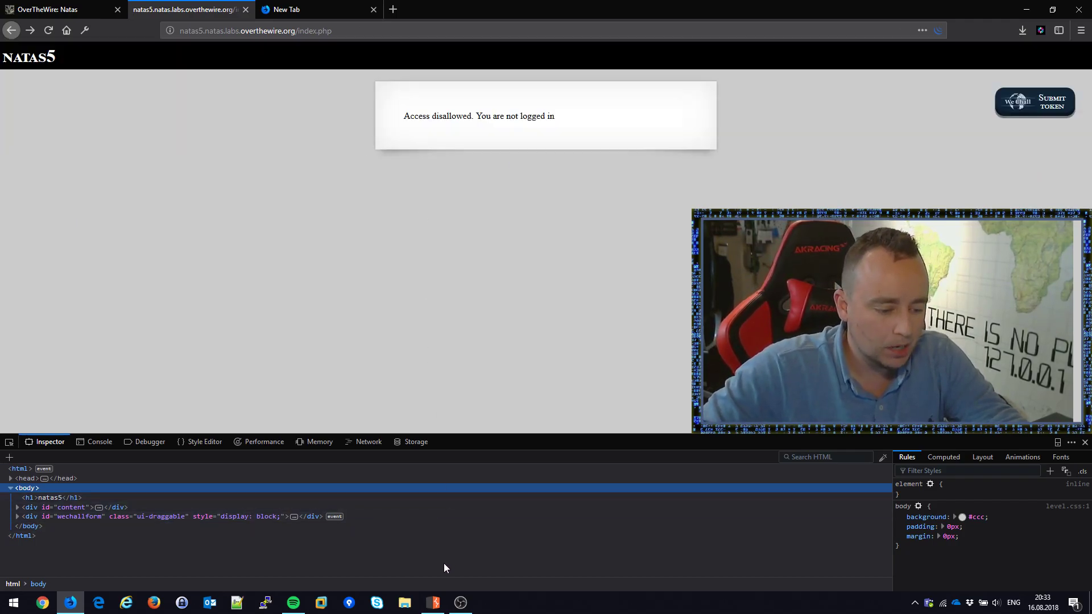
Turn on proxy interception in Burp Suite and reload index.php in Firefox to capture its request.
{"action": "left_click", "coordinate": [433, 602]}
{"action": "left_click", "coordinate": [170, 94]}
{"action": "key", "text": "alt+Tab"}
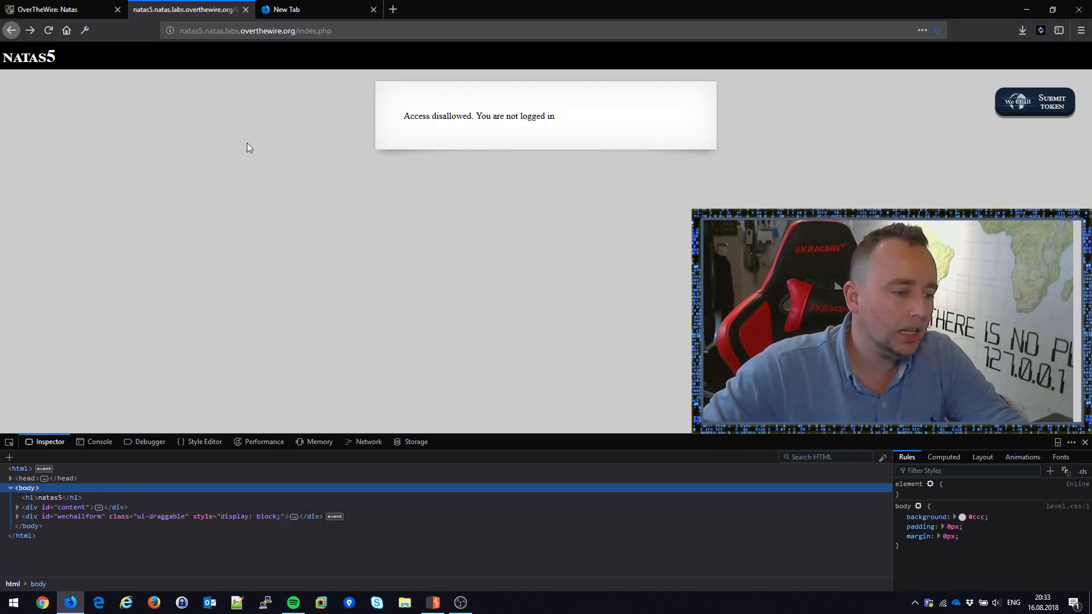
{"action": "key", "text": "ctrl+l"}
{"action": "key", "text": "Return"}
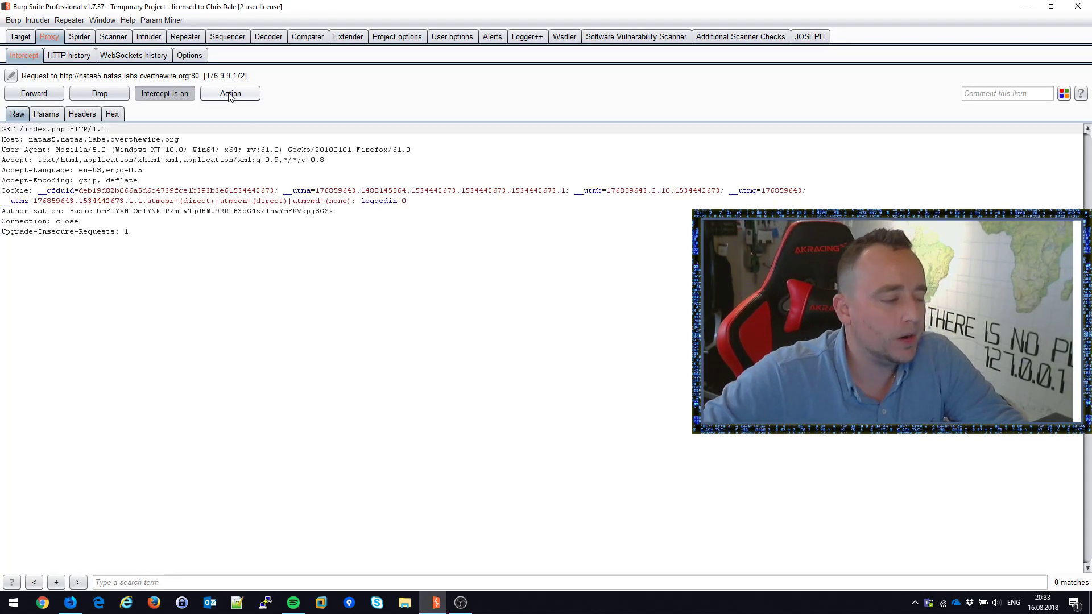
{"action": "left_click", "coordinate": [367, 278]}
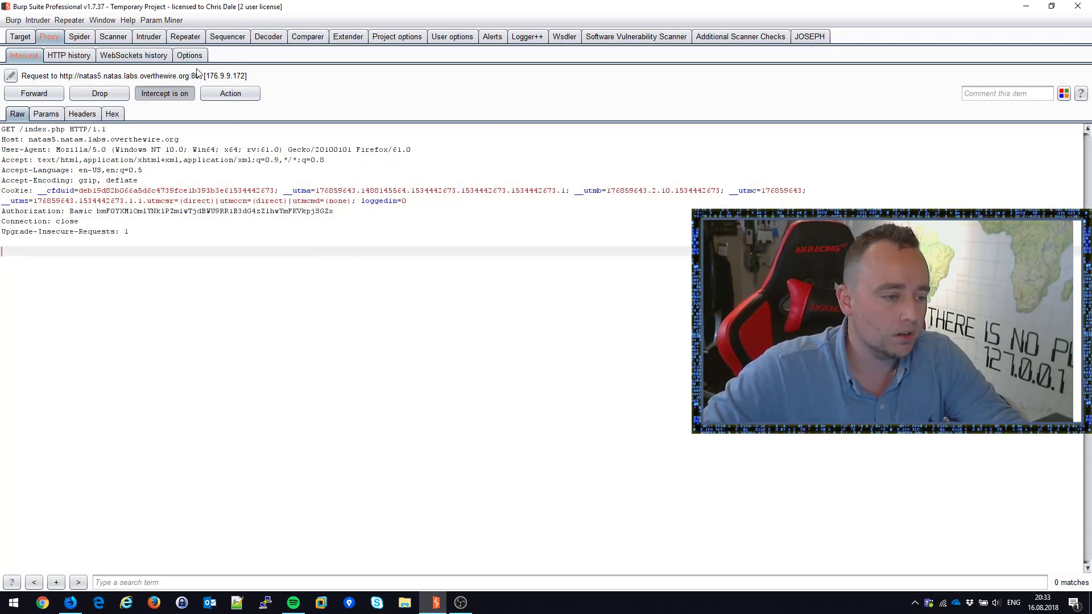
Review the proxy's interception rules for client requests and server responses, and return to the held index.php request.
{"action": "left_click", "coordinate": [190, 55]}
{"action": "scroll", "coordinate": [114, 285], "scroll_direction": "down", "scroll_amount": 5}
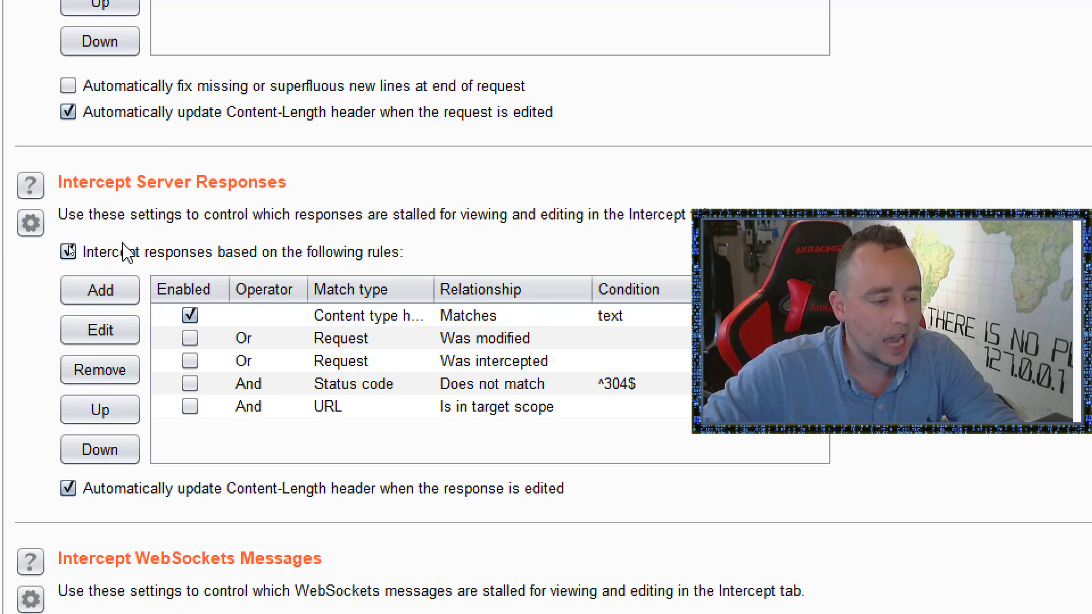
{"action": "scroll", "coordinate": [302, 235], "scroll_direction": "up", "scroll_amount": 3}
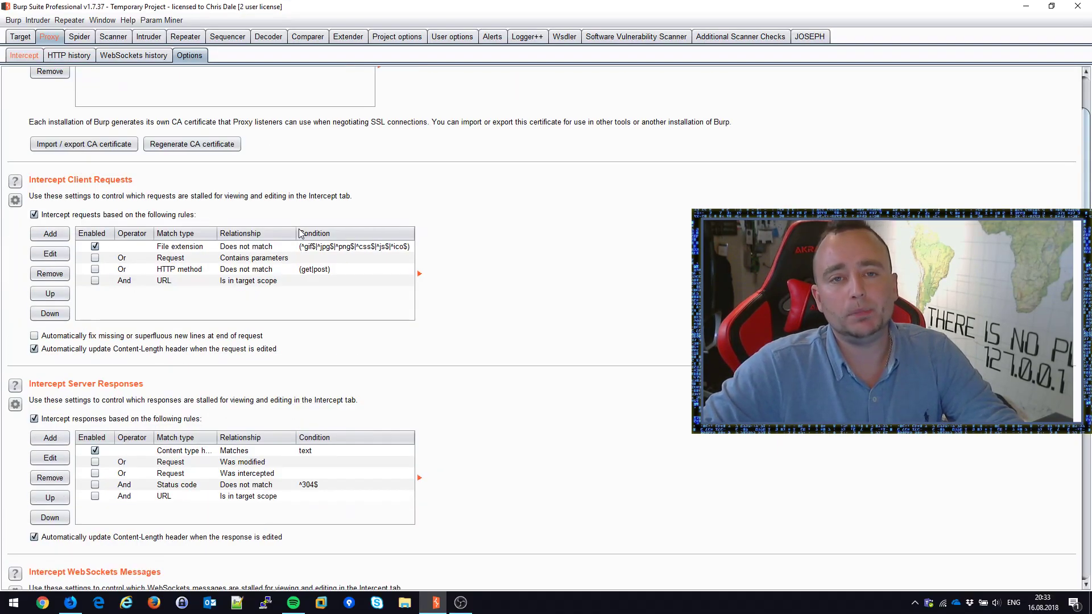
{"action": "scroll", "coordinate": [235, 165], "scroll_direction": "up", "scroll_amount": 2}
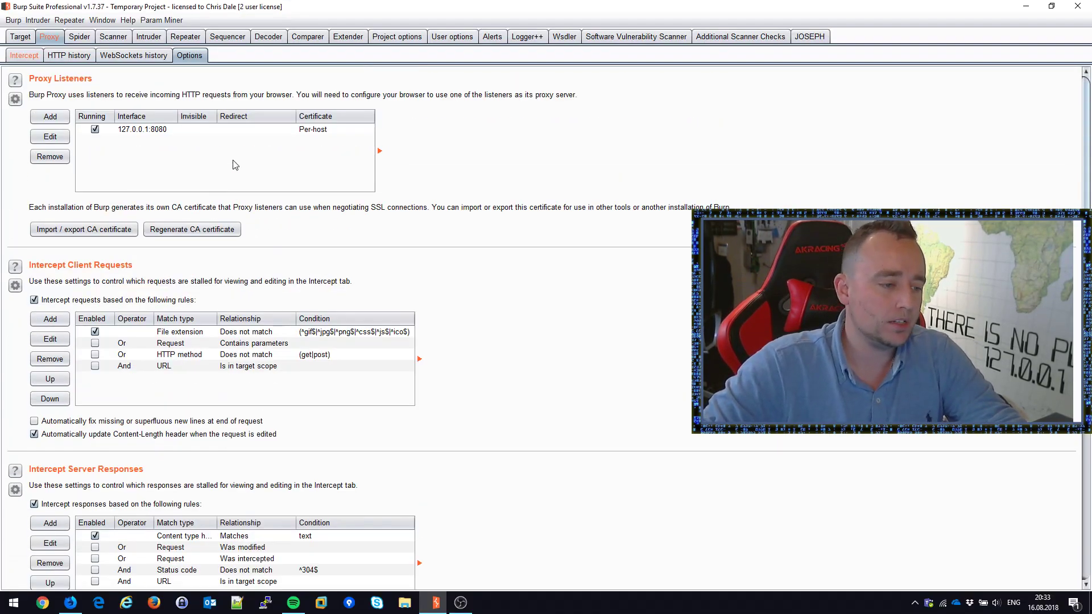
{"action": "left_click", "coordinate": [28, 59]}
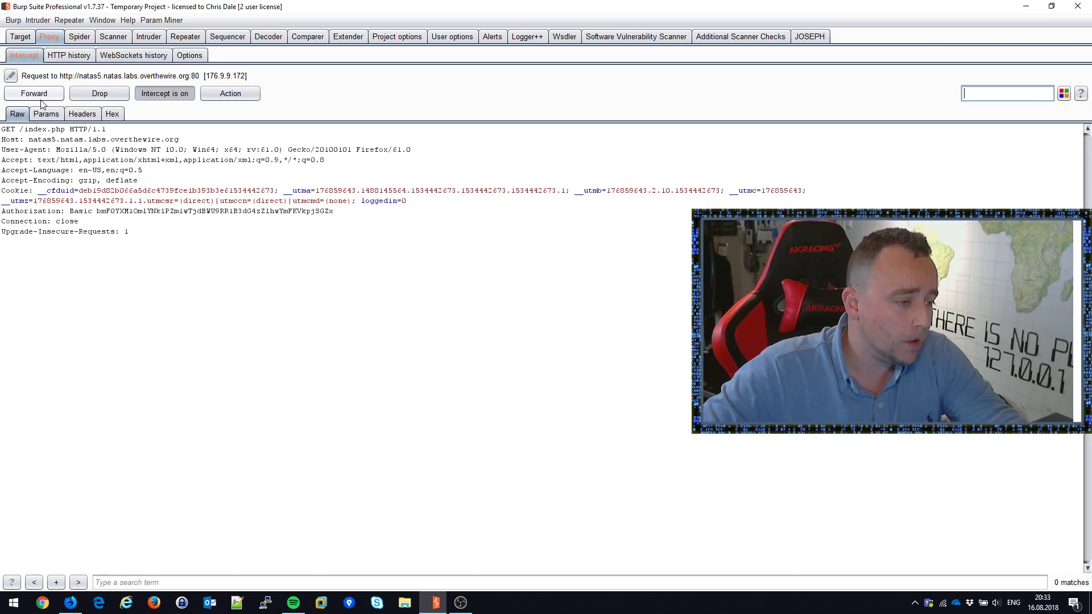
{"action": "key", "text": "alt+Tab"}
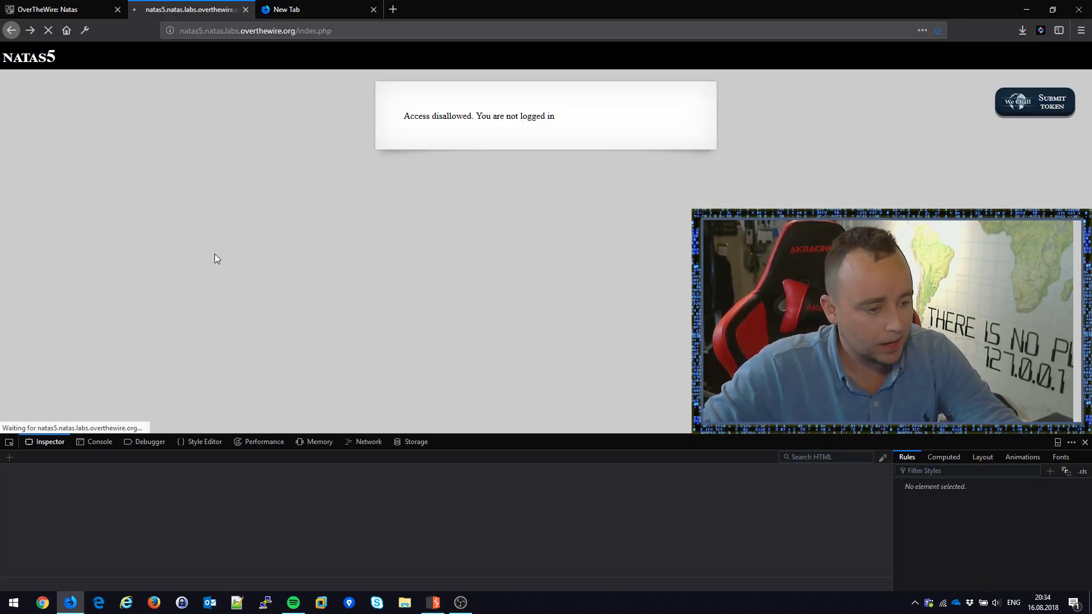
{"action": "key", "text": "alt+Tab"}
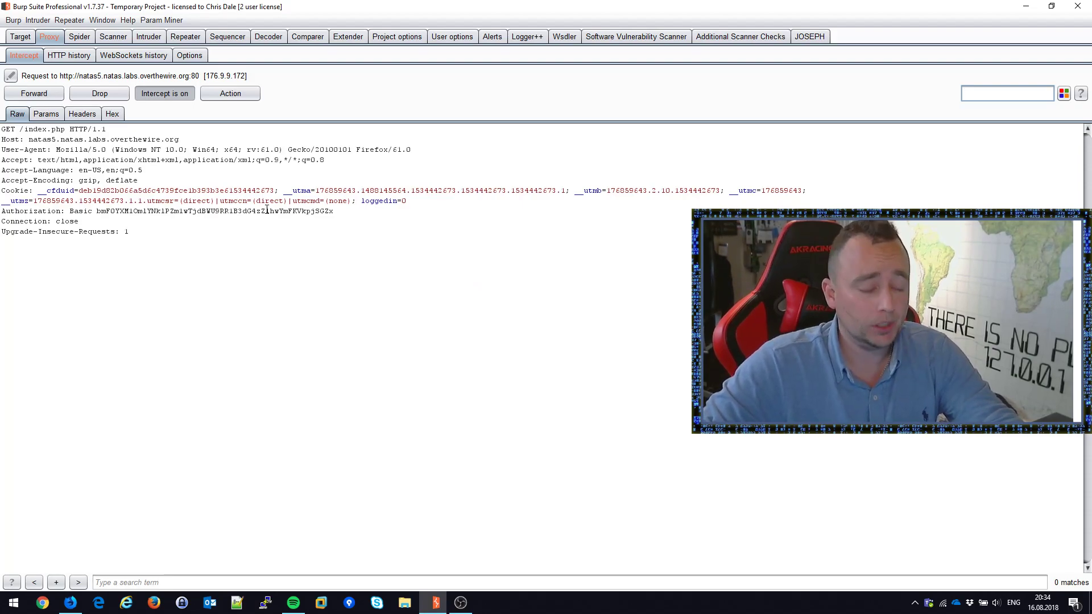
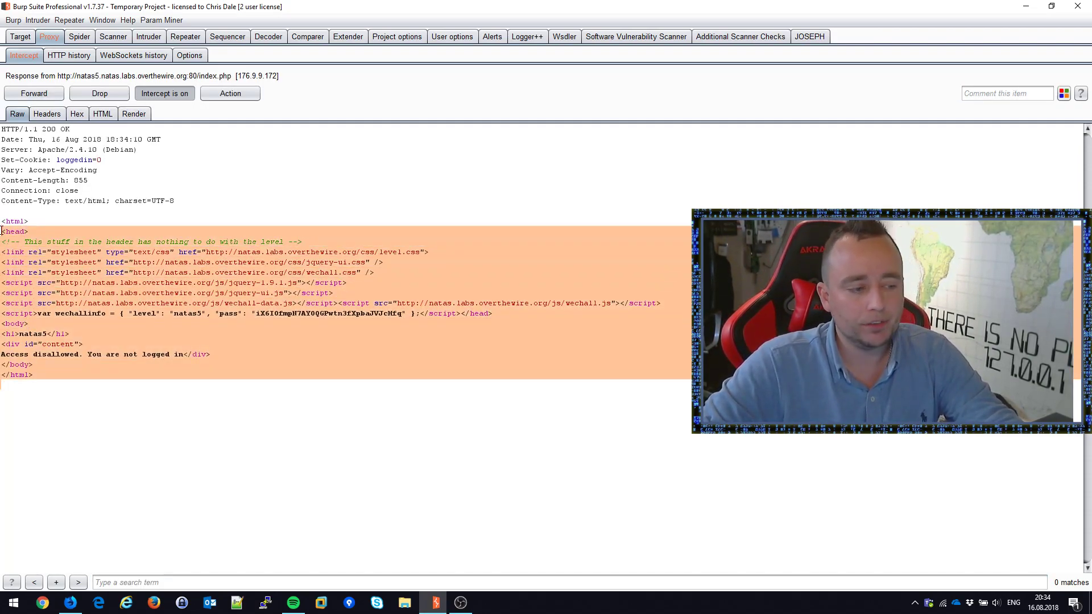
Switch to Firefox, close the blank new tabs beside the natas5 page, and return to the held response in Burp Suite.
{"action": "key", "text": "alt+Tab"}
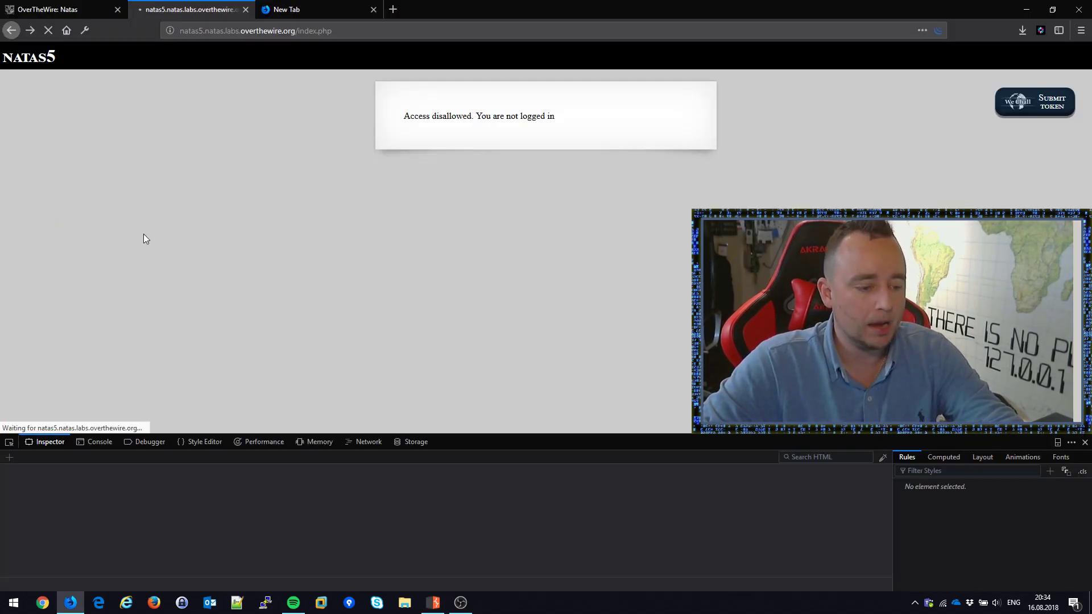
{"action": "key", "text": "ctrl+t"}
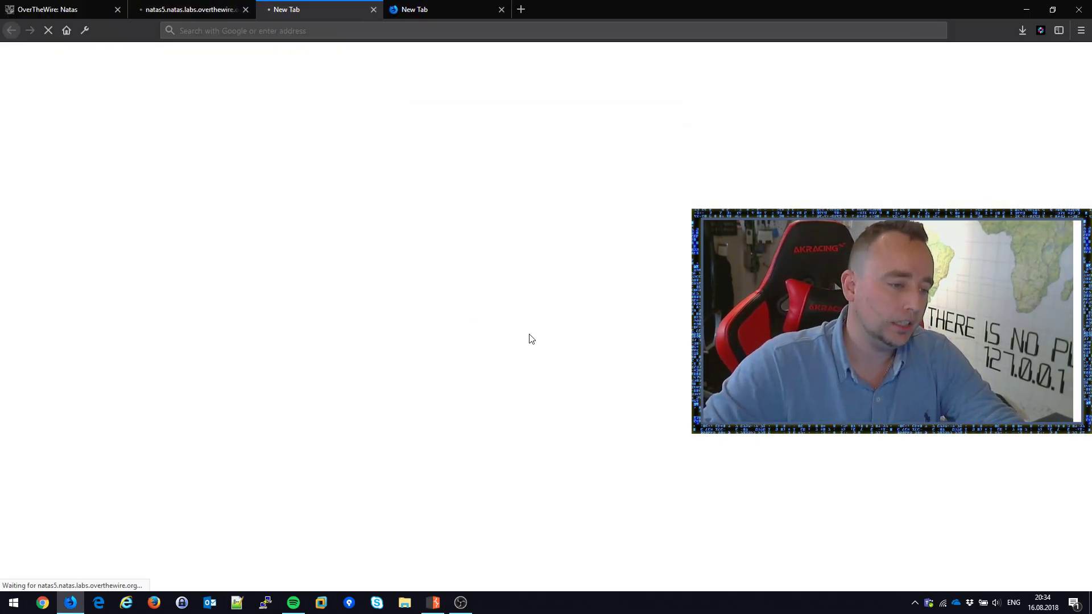
{"action": "key", "text": "ctrl+w"}
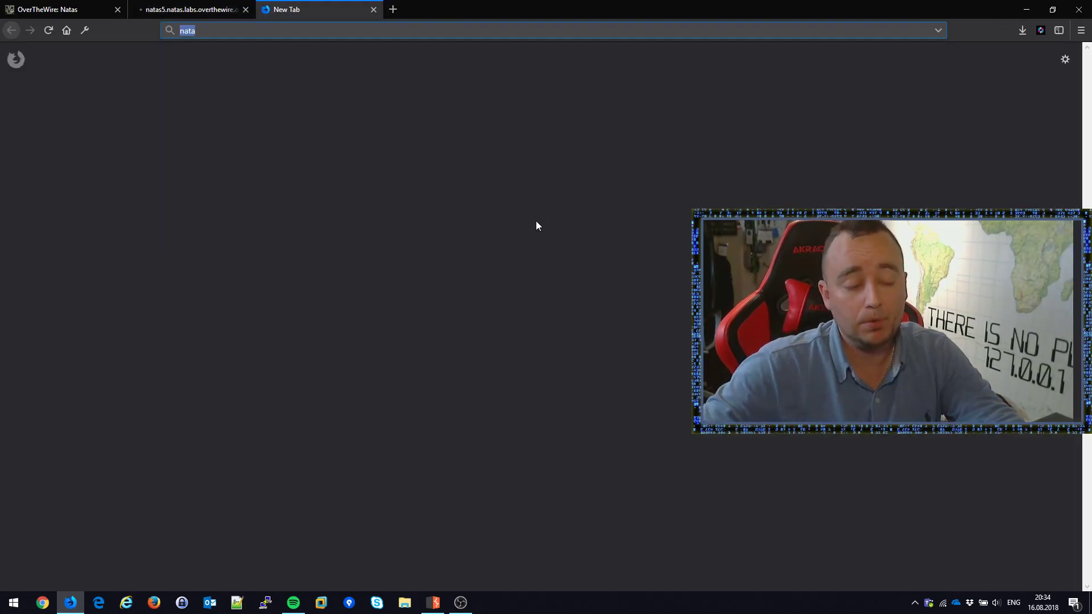
{"action": "key", "text": "ctrl+w"}
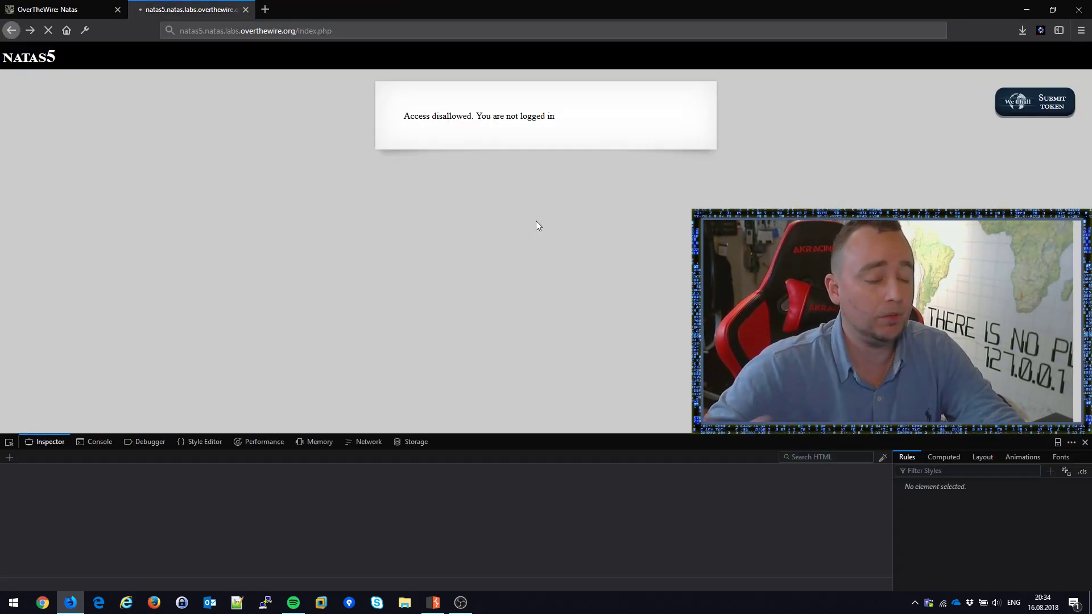
{"action": "key", "text": "alt+Tab"}
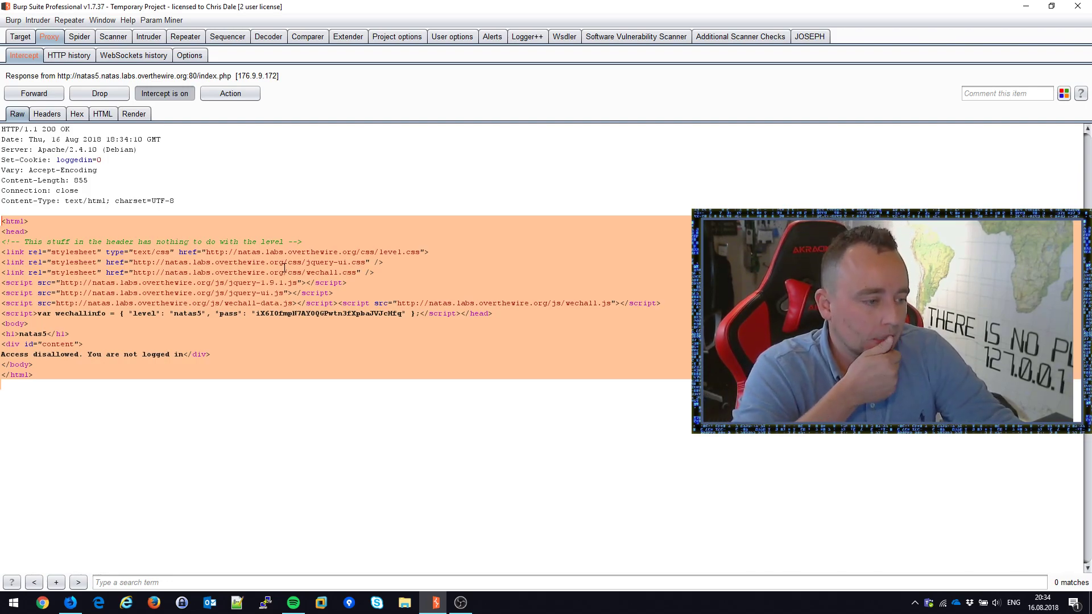
Examine the intercepted index.php response as formatted HTML and return to its raw headers and body.
{"action": "left_click", "coordinate": [97, 115]}
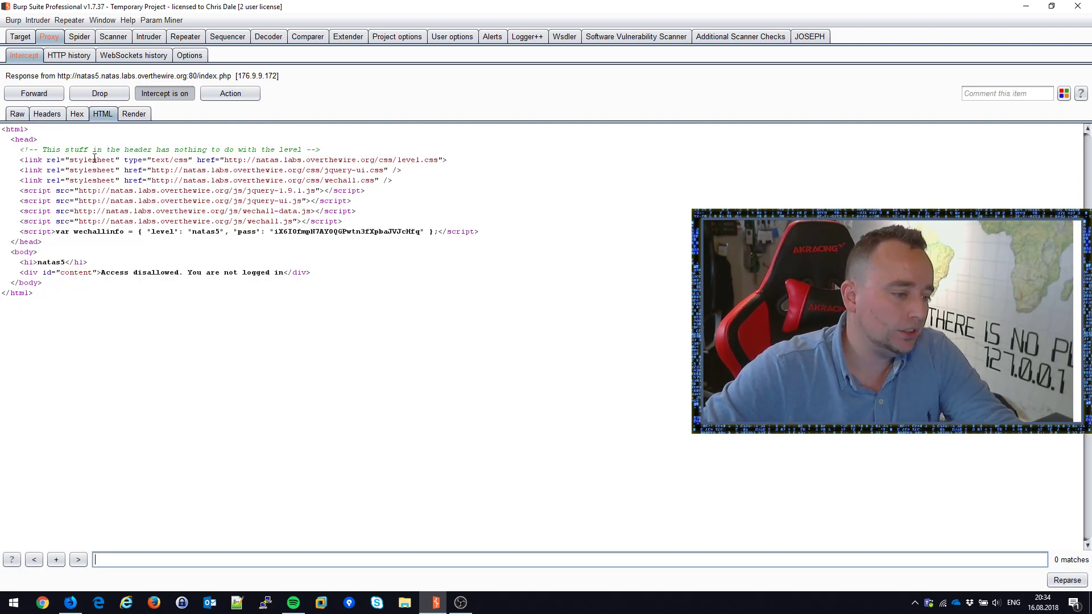
{"action": "left_click", "coordinate": [17, 113]}
{"action": "left_click", "coordinate": [80, 200]}
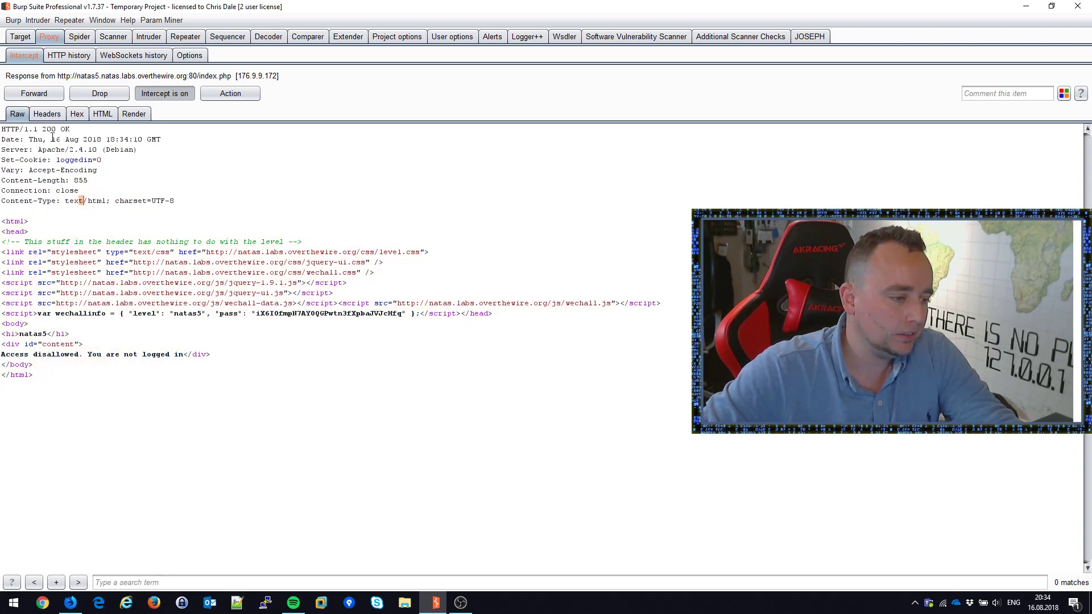
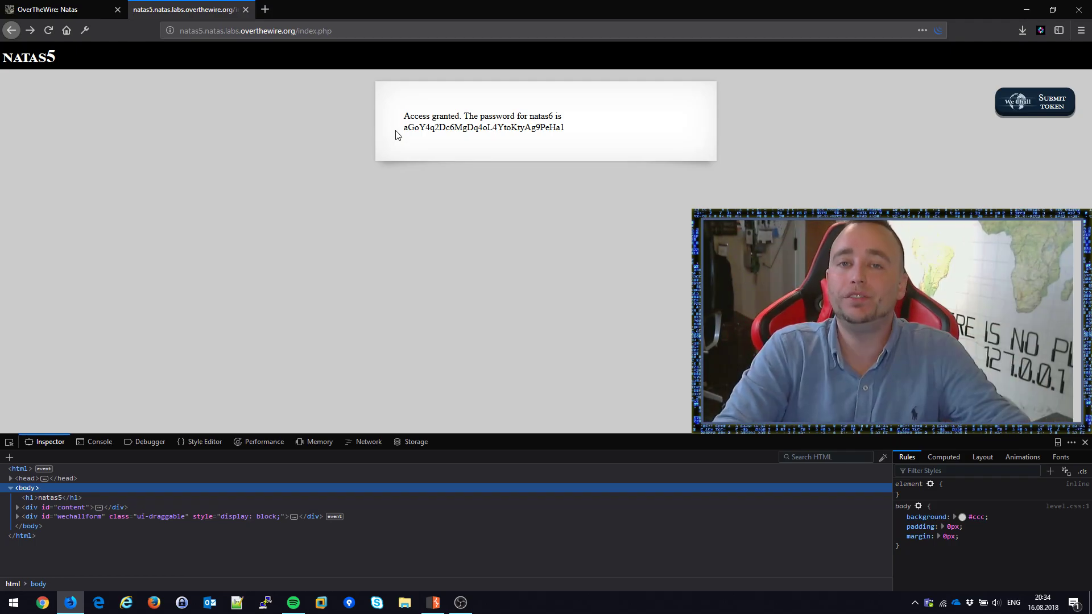
Examine the stored cookies of the natas5 page entry by entry, from __cfduid through the __utm cookies, and select the loggedin cookie.
{"action": "left_click", "coordinate": [415, 442]}
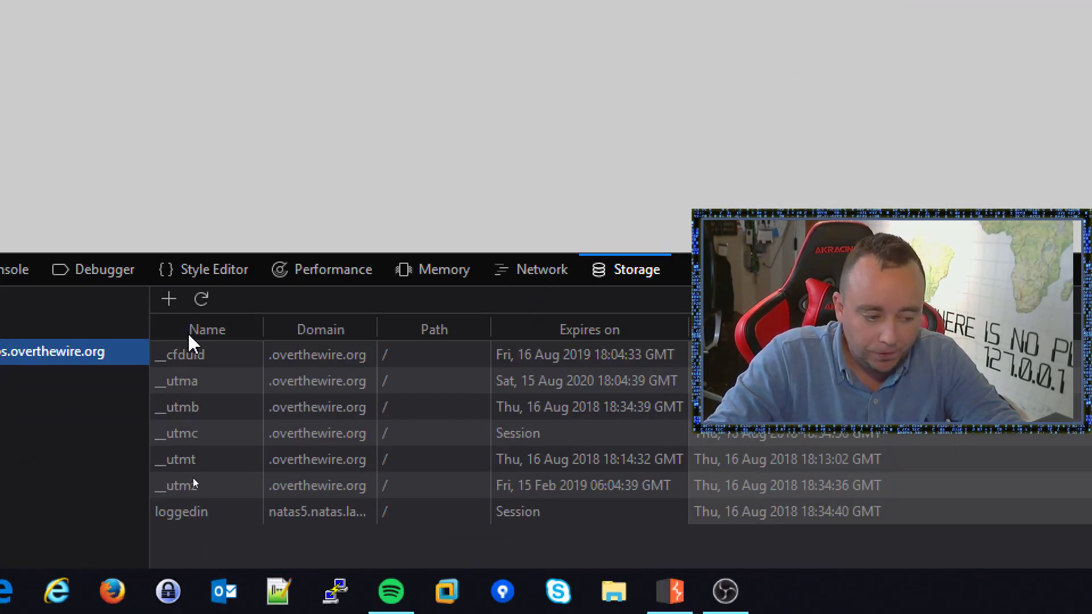
{"action": "left_click", "coordinate": [194, 483]}
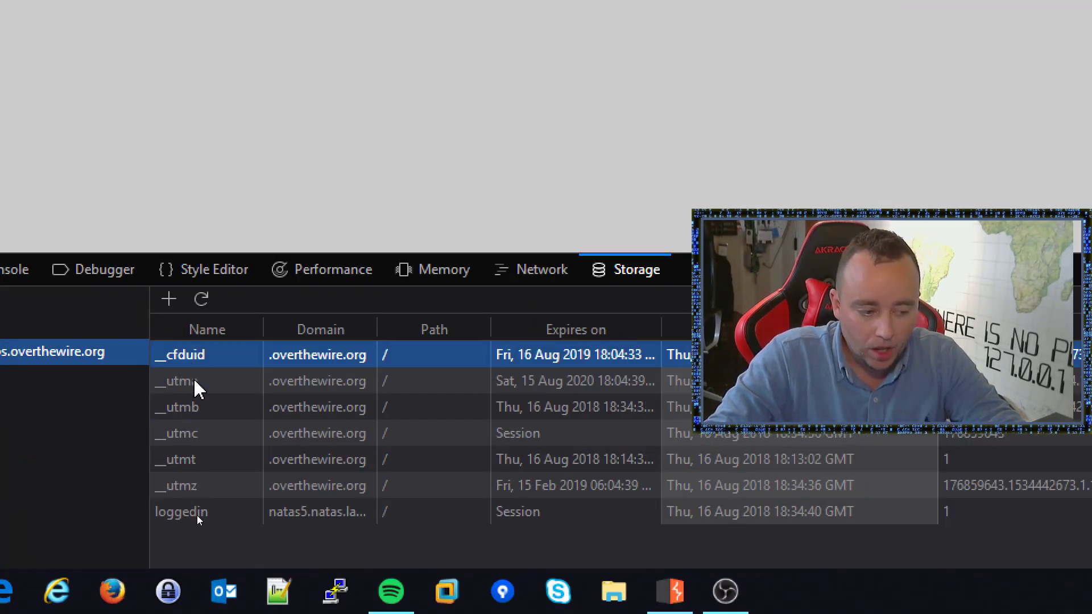
{"action": "left_click", "coordinate": [207, 486]}
{"action": "key", "text": "Up"}
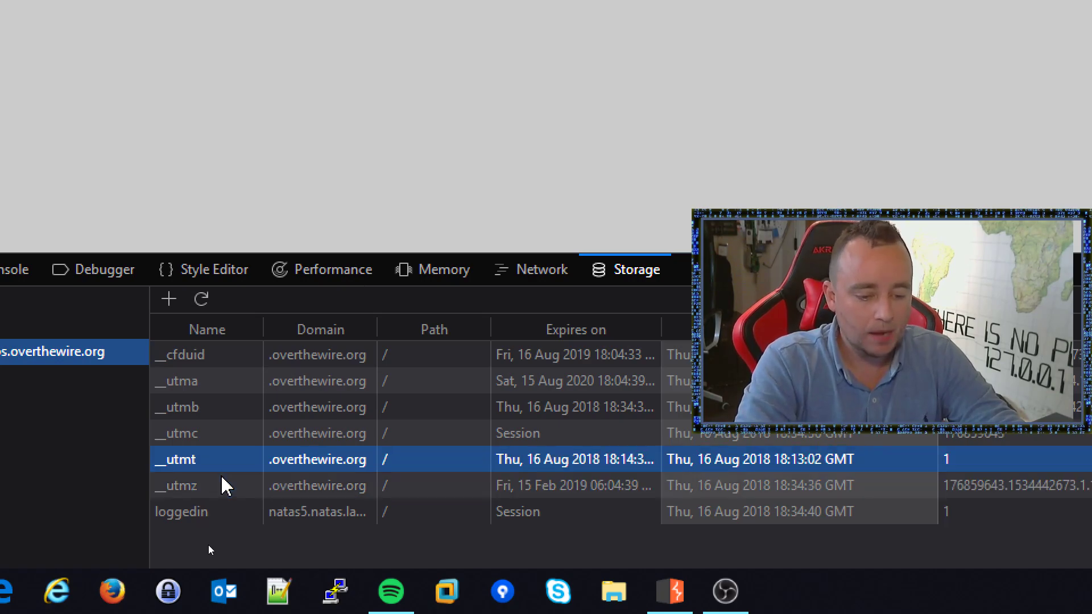
{"action": "key", "text": "Up"}
{"action": "key", "text": "Up"}
{"action": "key", "text": "Up"}
{"action": "key", "text": "Up"}
{"action": "key", "text": "Up"}
{"action": "key", "text": "Up"}
{"action": "key", "text": "Up"}
{"action": "key", "text": "Up"}
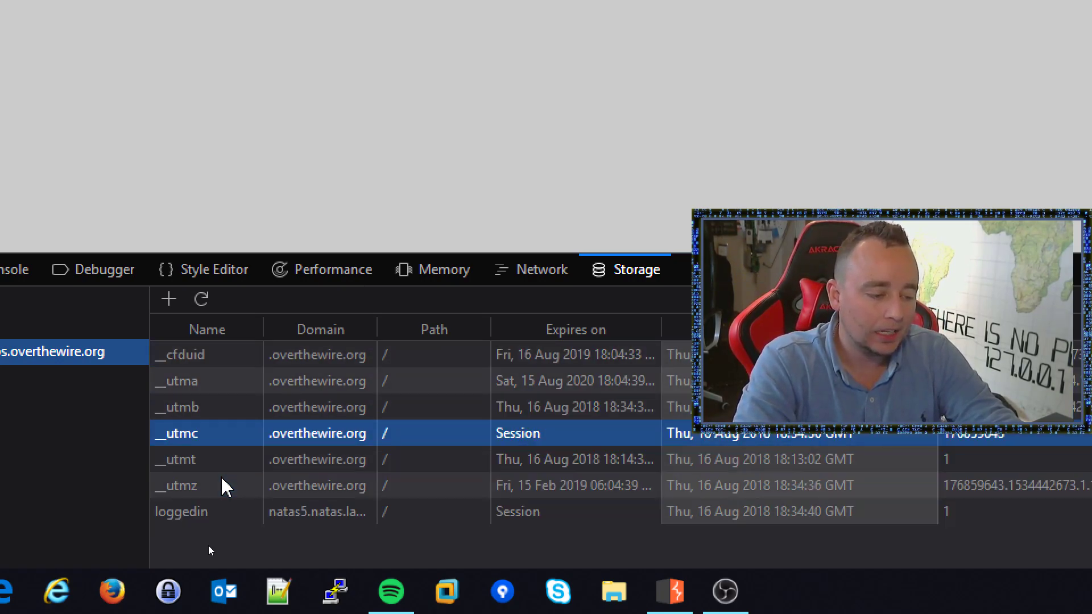
{"action": "key", "text": "Up"}
{"action": "key", "text": "Up"}
{"action": "key", "text": "Up"}
{"action": "key", "text": "Up"}
{"action": "key", "text": "Up"}
{"action": "key", "text": "Up"}
{"action": "key", "text": "Up"}
{"action": "key", "text": "Up"}
{"action": "key", "text": "Up"}
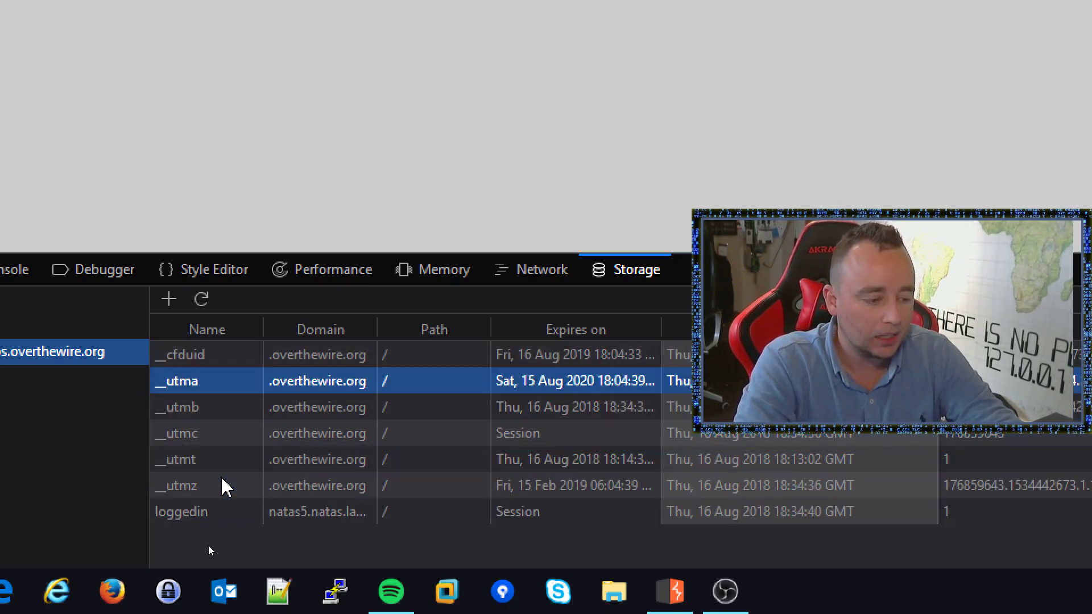
{"action": "key", "text": "Down"}
{"action": "key", "text": "Down"}
{"action": "key", "text": "Down"}
{"action": "key", "text": "Down"}
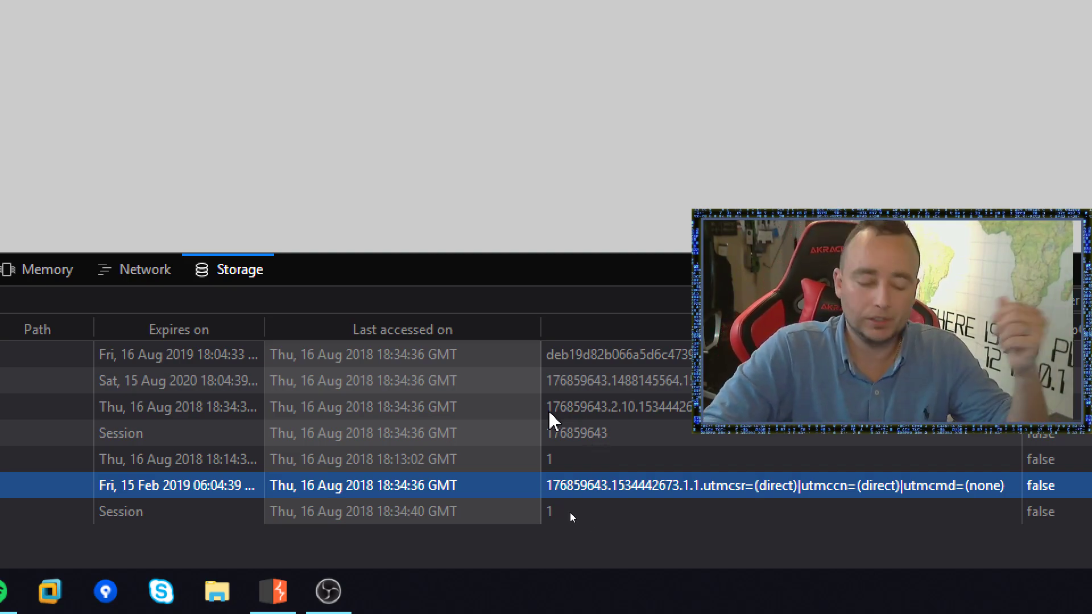
{"action": "left_click", "coordinate": [316, 512]}
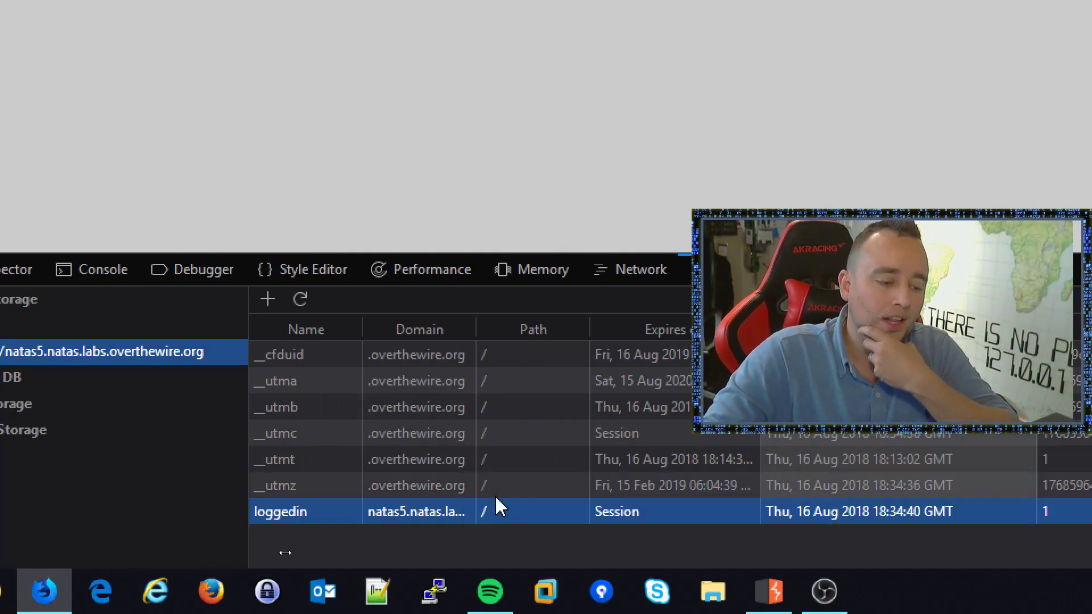
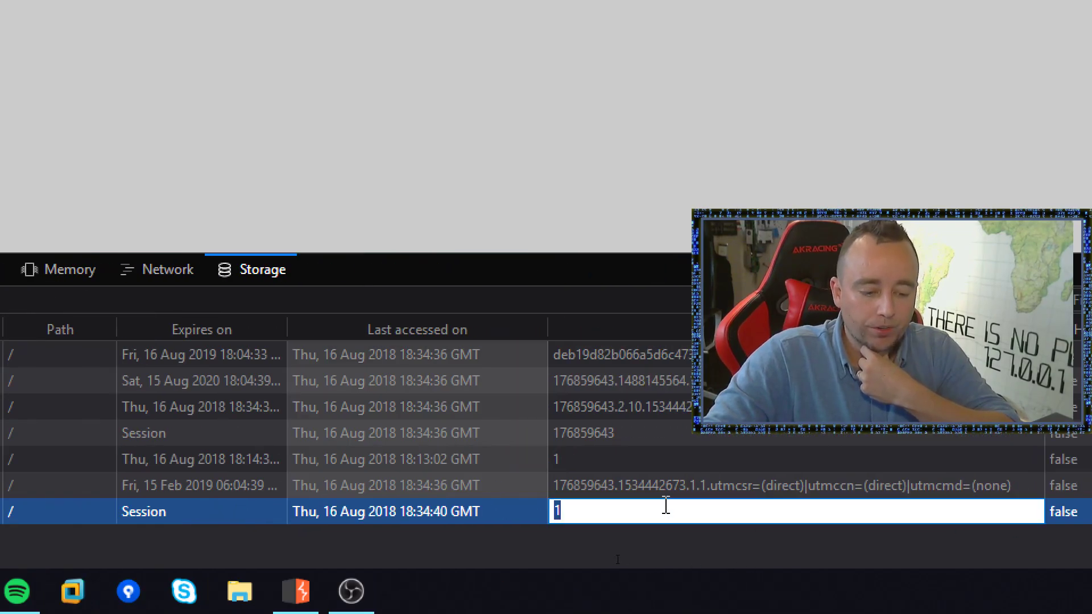
Replace the loggedin cookie's value with 0 and set it back to 1.
{"action": "key", "text": "BackSpace"}
{"action": "type", "text": "0"}
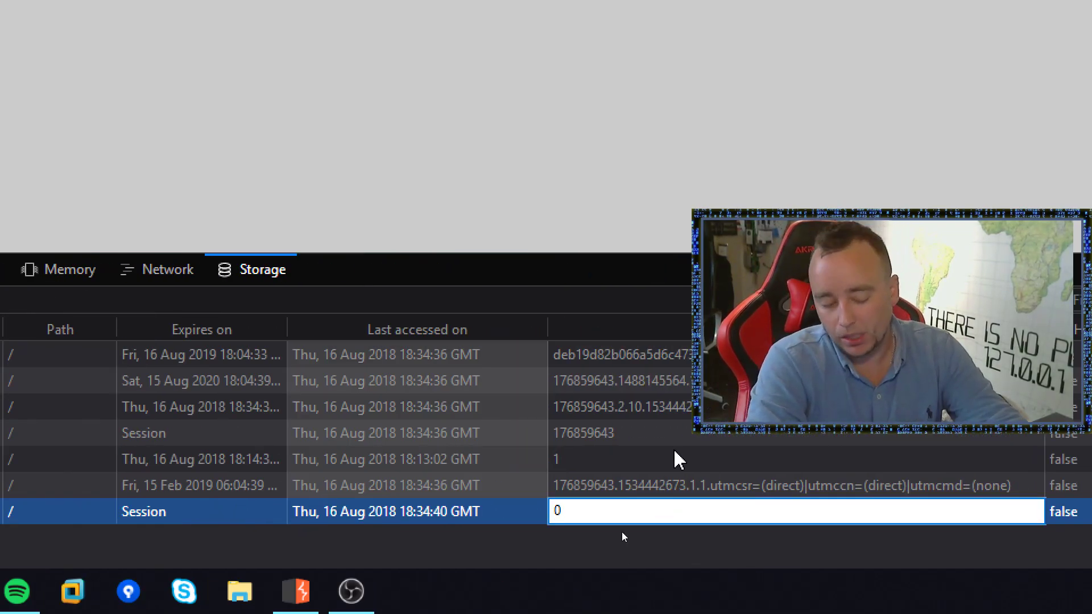
{"action": "key", "text": "BackSpace"}
{"action": "type", "text": "1"}
{"action": "key", "text": "Return"}
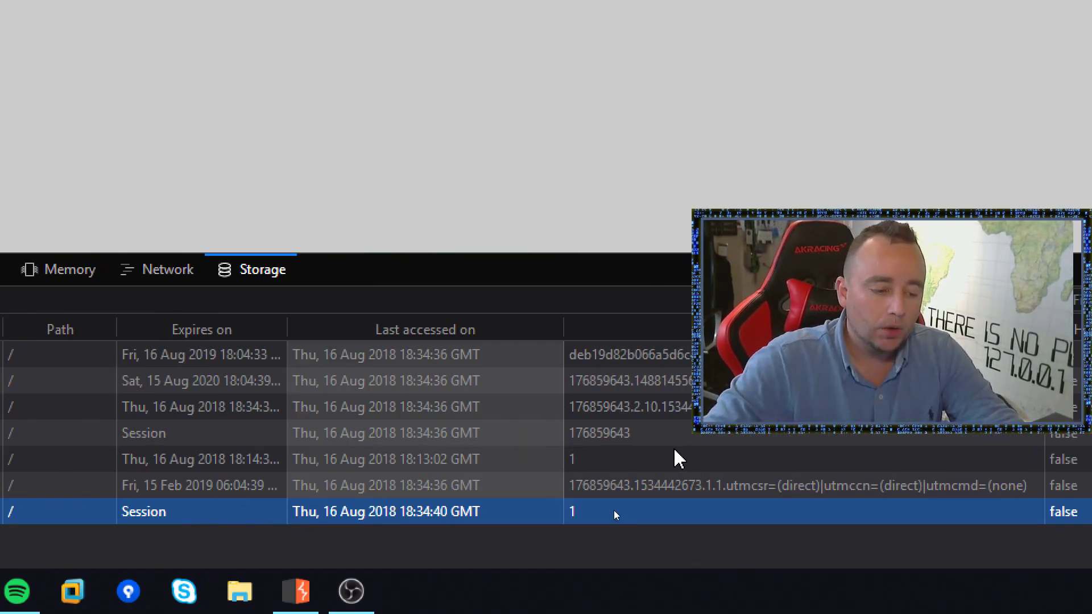
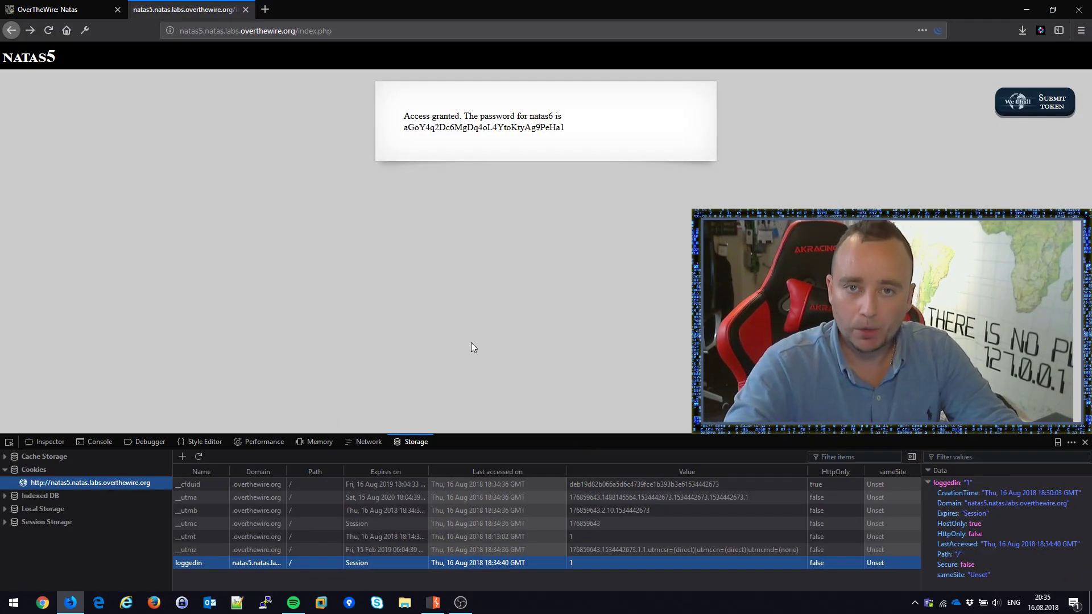
Reload the page so it is requested with the edited loggedin cookie.
{"action": "key", "text": "F5"}
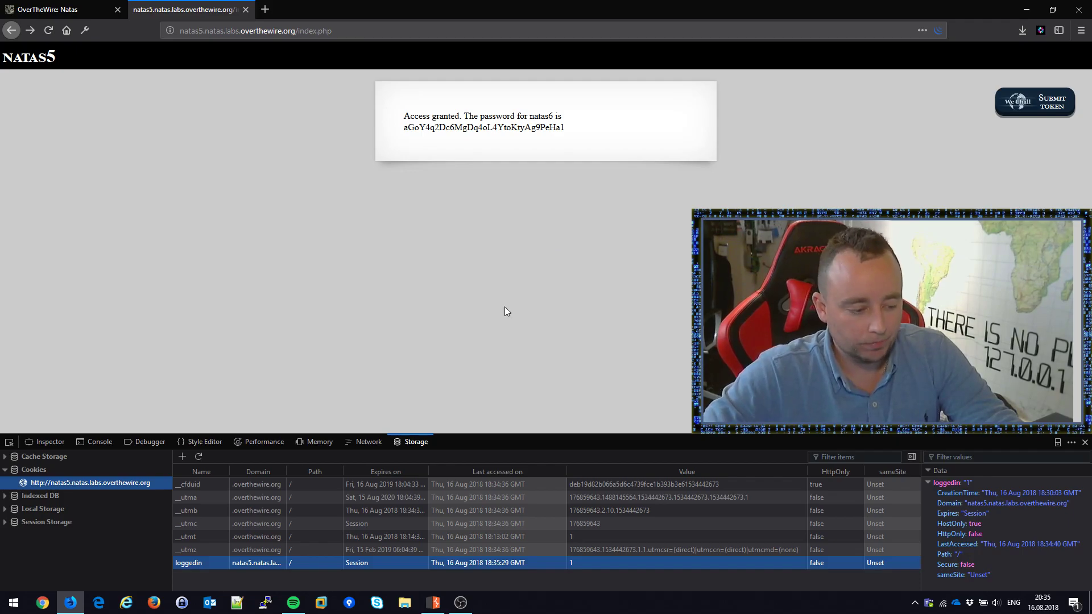
{"action": "double_click", "coordinate": [207, 562]}
{"action": "left_click", "coordinate": [350, 217]}
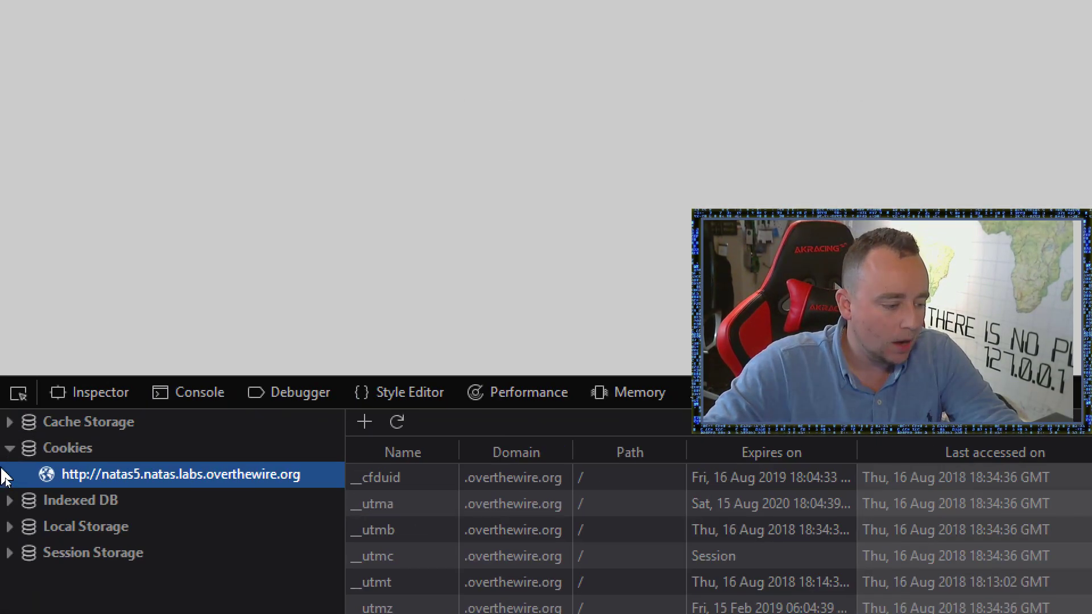
Inspect the cache storage and the natas5 site's local storage for saved data.
{"action": "left_click", "coordinate": [5, 456]}
{"action": "left_click", "coordinate": [9, 421]}
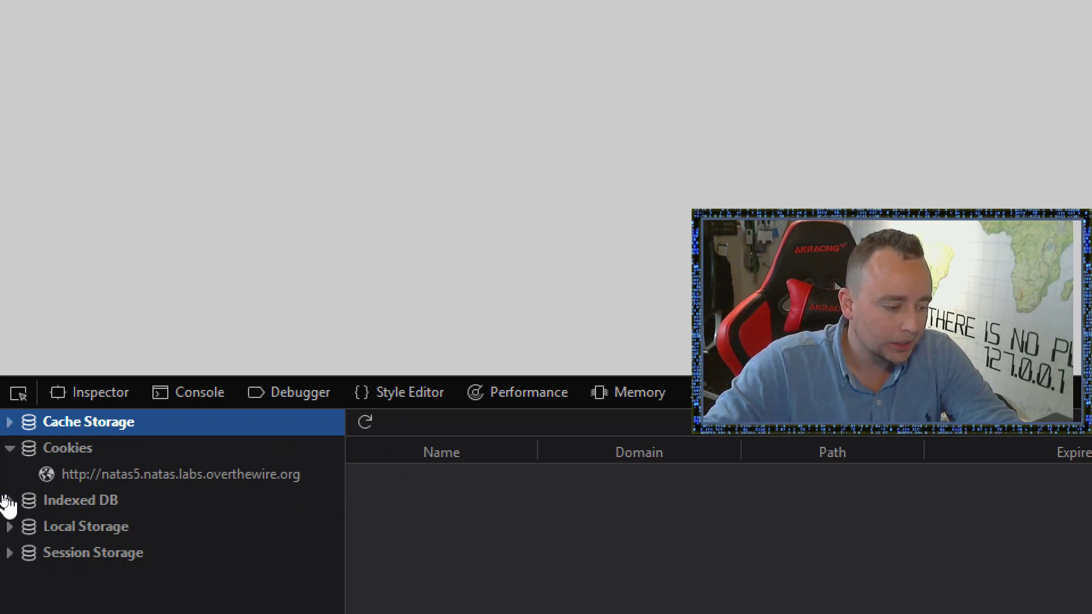
{"action": "left_click", "coordinate": [9, 526]}
{"action": "left_click", "coordinate": [183, 551]}
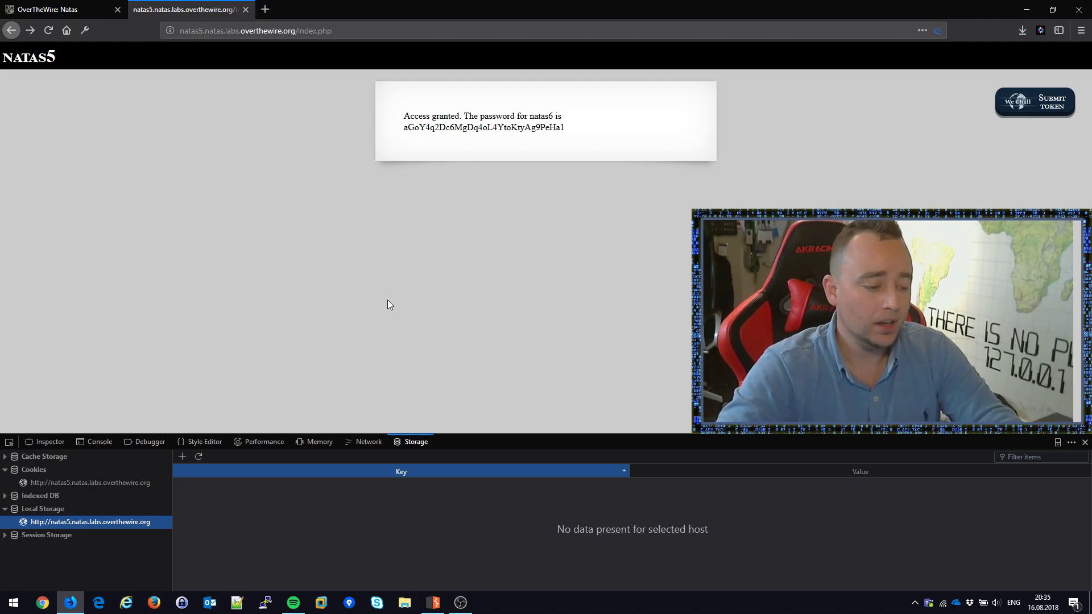
Go back to the natas5 site's cookies and select the loggedin cookie.
{"action": "left_click", "coordinate": [58, 484]}
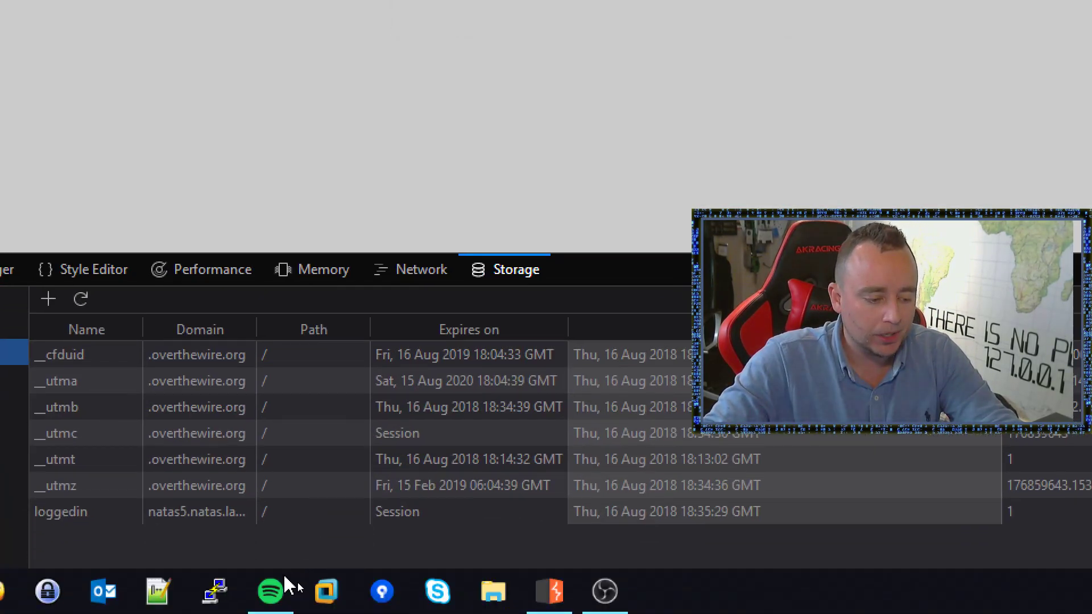
{"action": "left_click", "coordinate": [105, 512]}
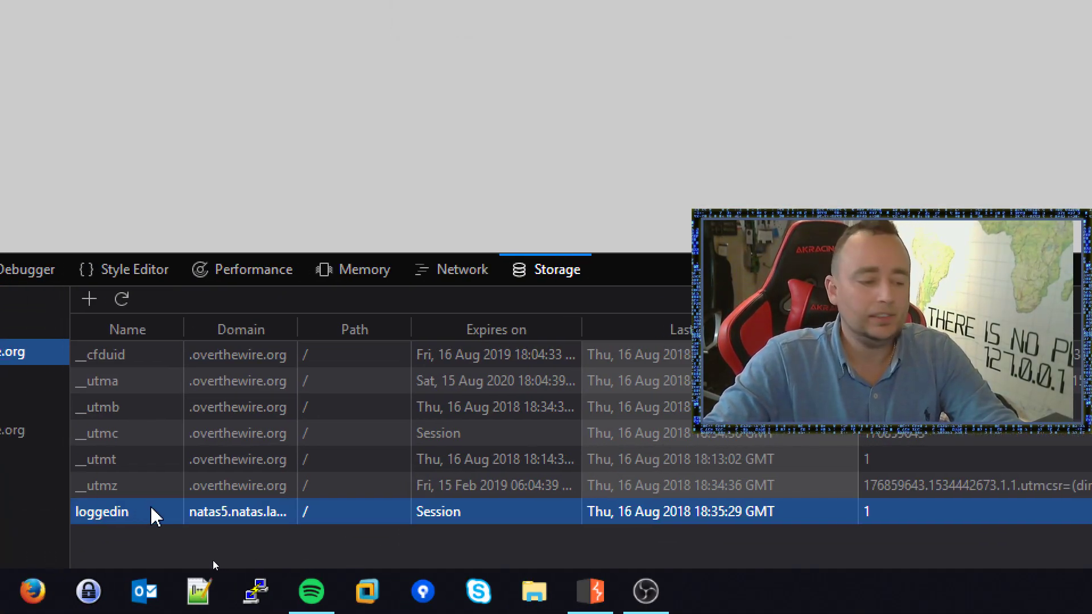
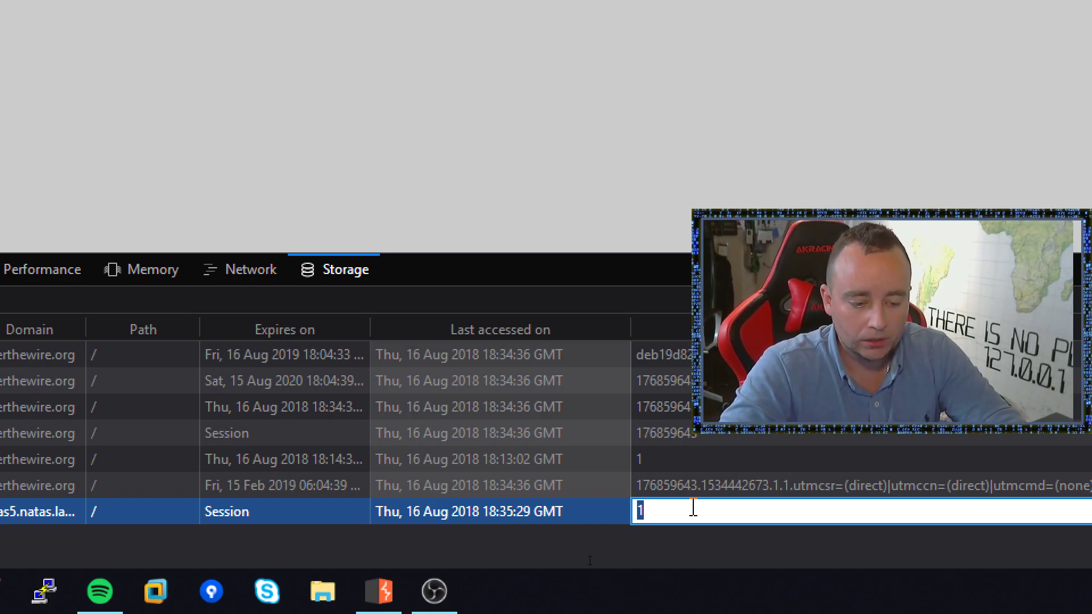
Set the natas5 site's loggedin cookie value to 0 in place of the trial entry 1000.
{"action": "type", "text": "1000"}
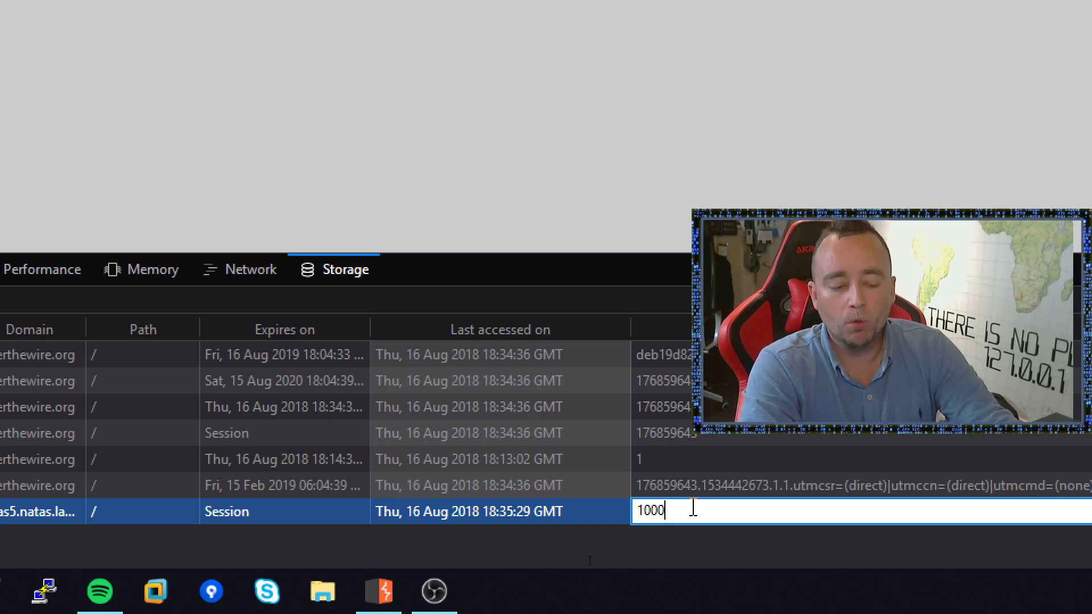
{"action": "key", "text": "BackSpace"}
{"action": "key", "text": "BackSpace"}
{"action": "key", "text": "BackSpace"}
{"action": "key", "text": "BackSpace"}
{"action": "type", "text": "0"}
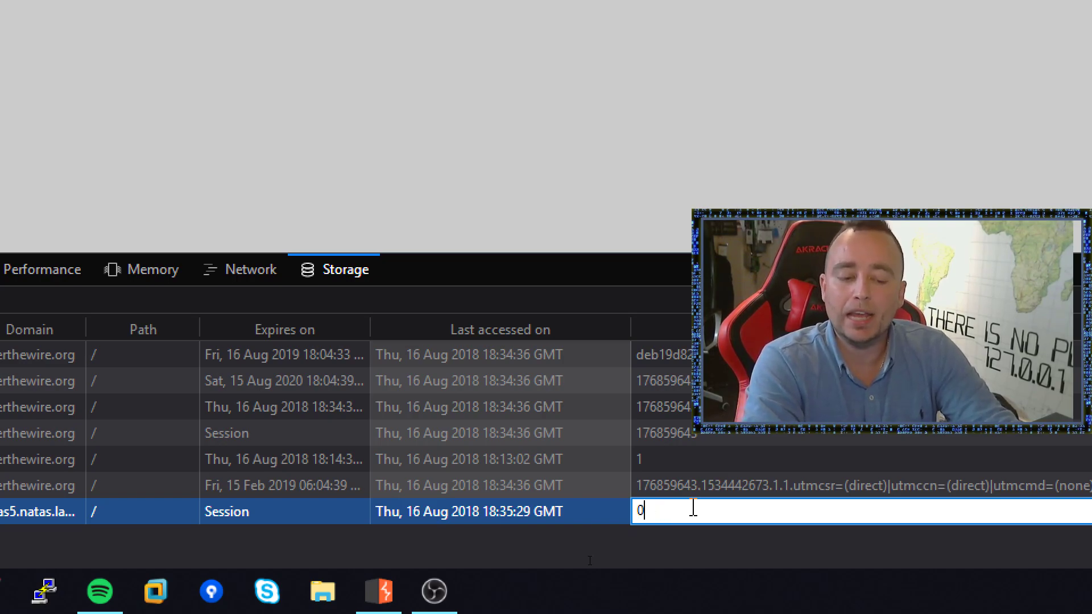
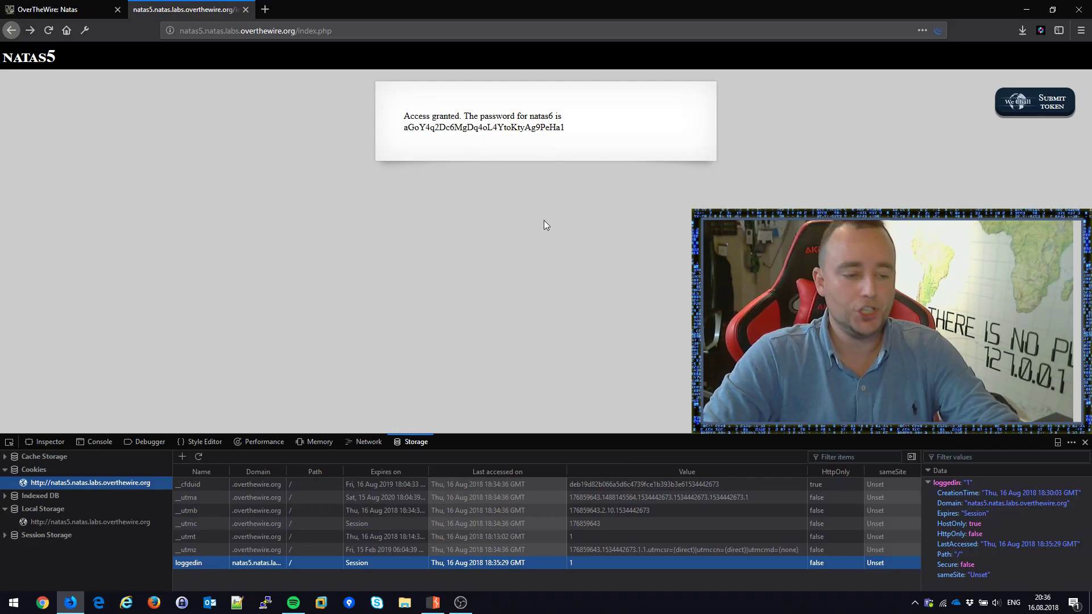
Copy the natas6 password from the access-granted message and load natas6.natas.labs.overthewire.org/index.php in the same tab.
{"action": "double_click", "coordinate": [463, 127]}
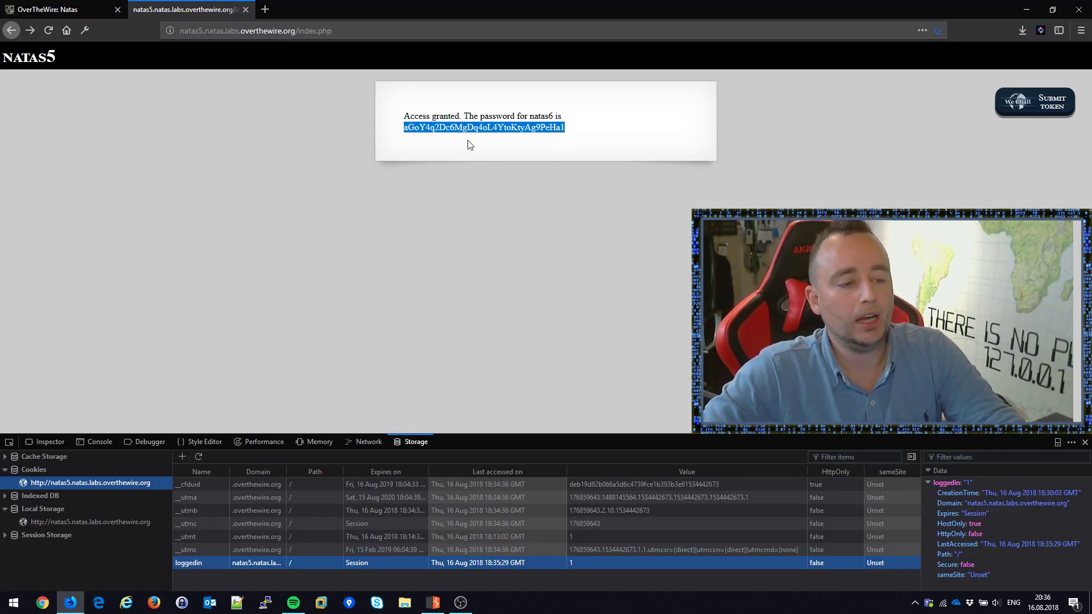
{"action": "left_click", "coordinate": [392, 191]}
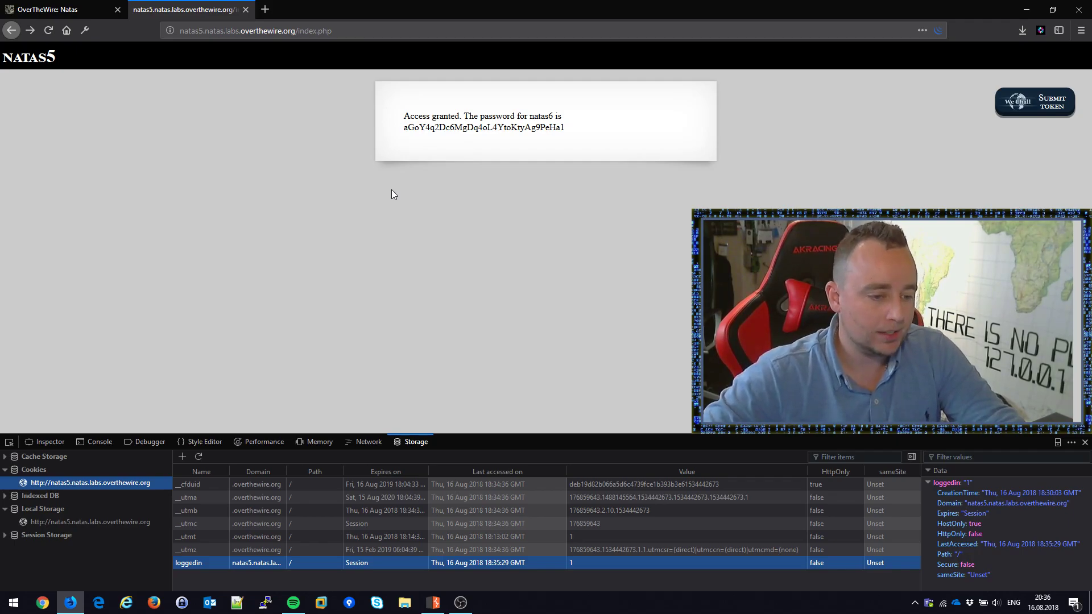
{"action": "key", "text": "ctrl+l"}
{"action": "key", "text": "End"}
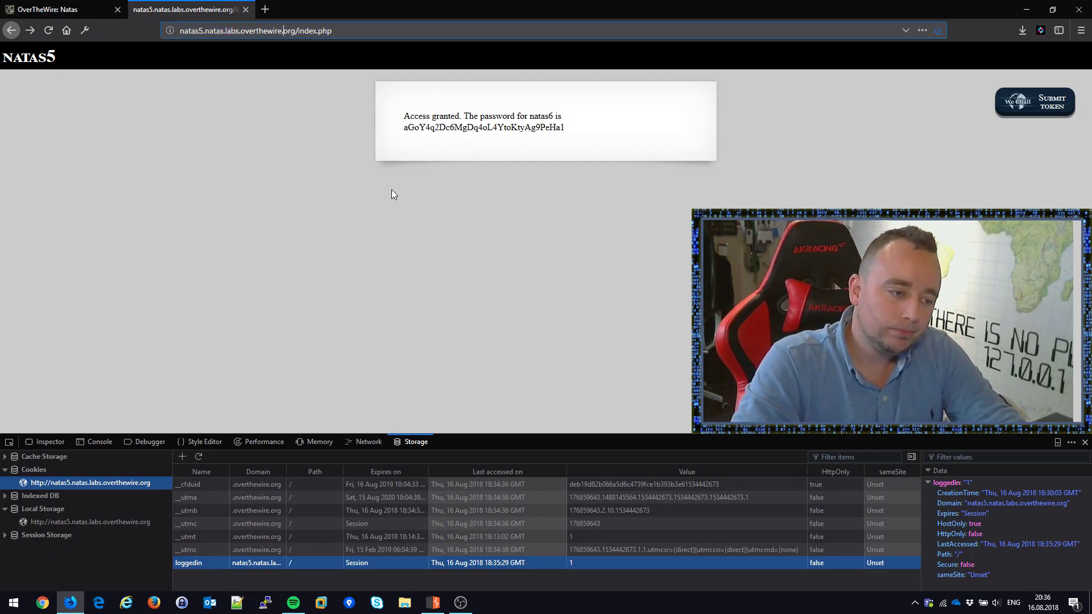
{"action": "key", "text": "BackSpace"}
{"action": "type", "text": "6"}
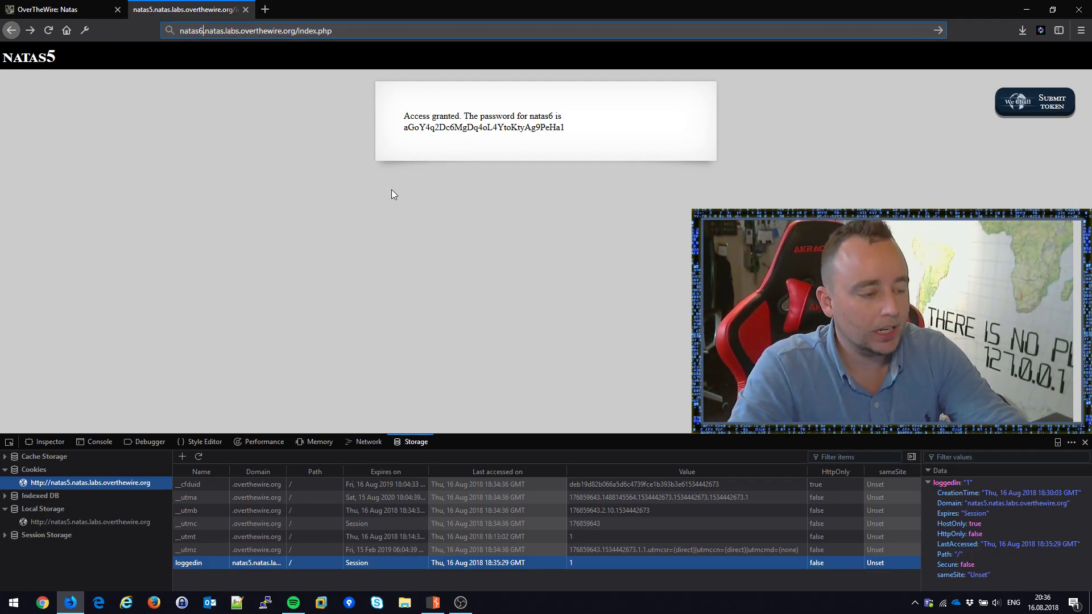
{"action": "key", "text": "Return"}
Log in to the natas6 site with the user name natas6 and the copied account password.
{"action": "type", "text": "natas6"}
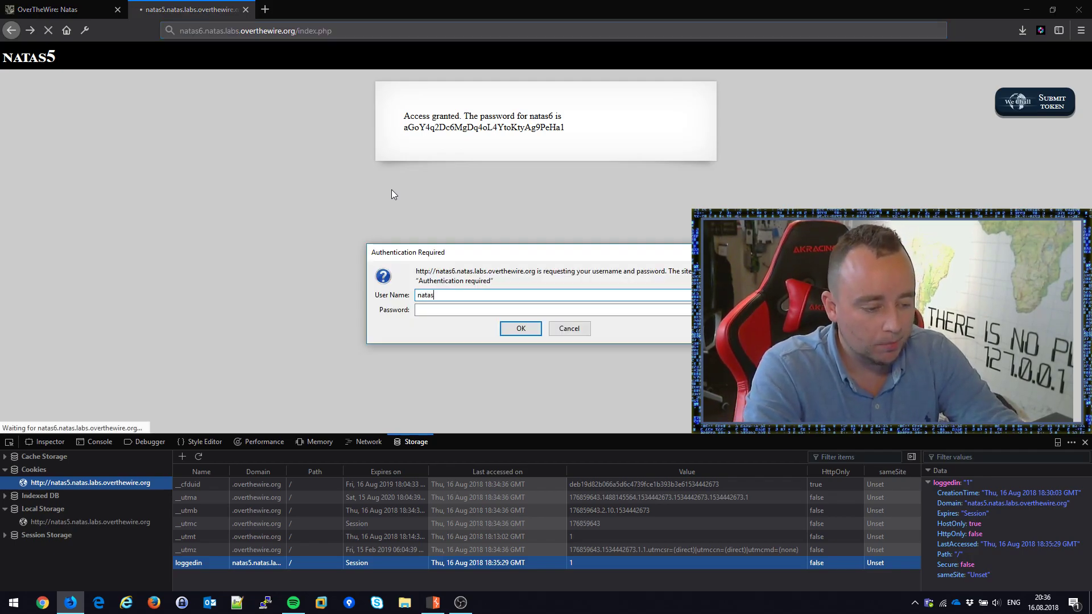
{"action": "key", "text": "Tab"}
{"action": "key", "text": "ctrl+v"}
{"action": "key", "text": "Return"}
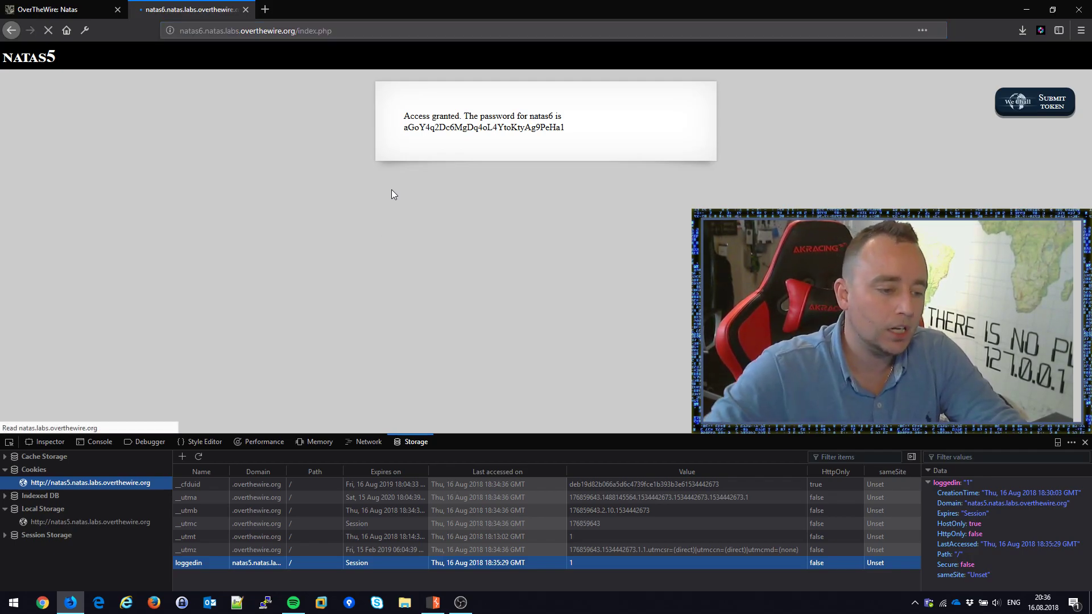